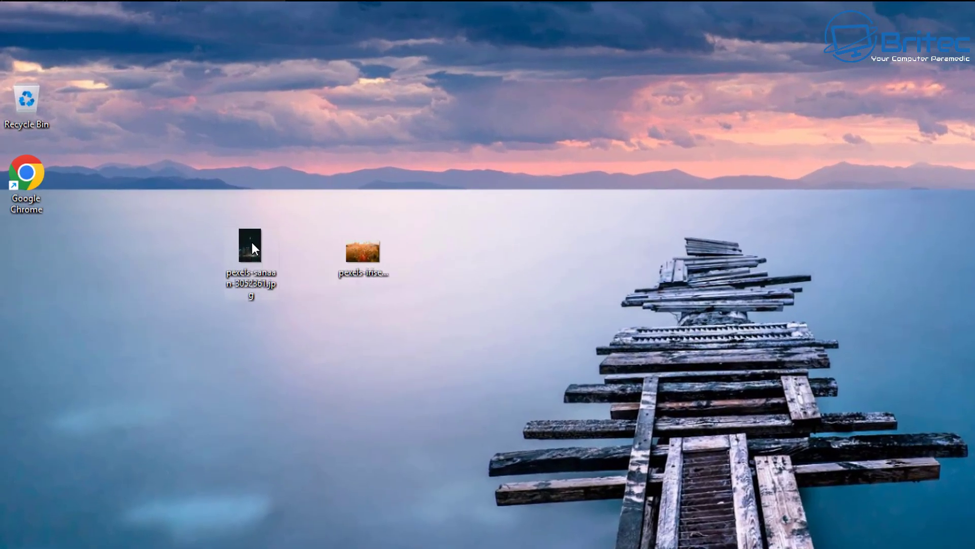
# - Send pexels-sanaan-3052361.jpg to the Recycle Bin and empty the bin
pyautogui.rightClick(240, 231)
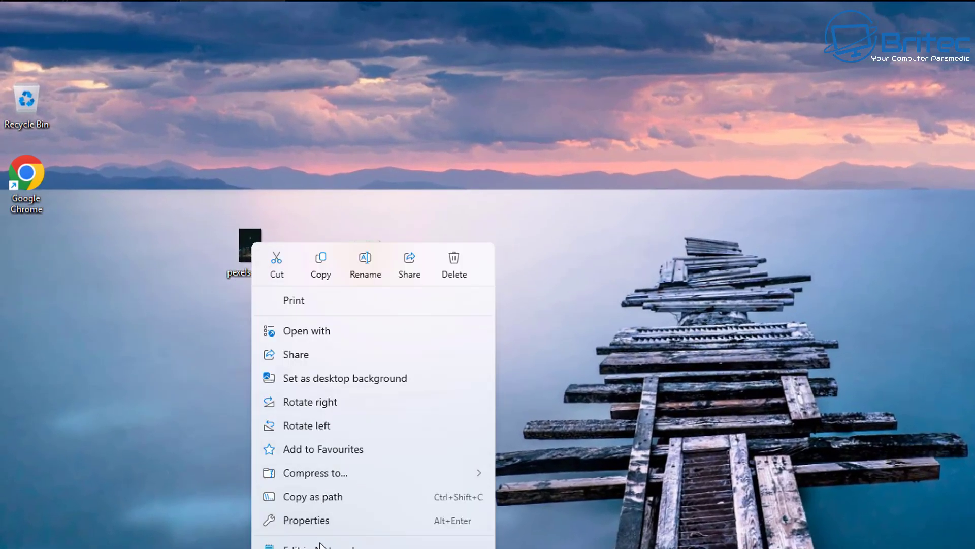
pyautogui.click(453, 267)
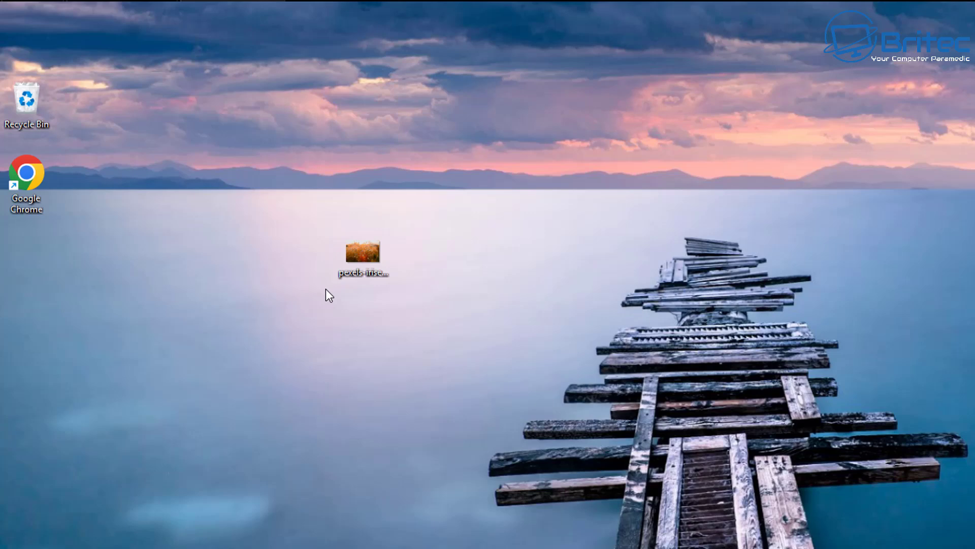
pyautogui.rightClick(19, 96)
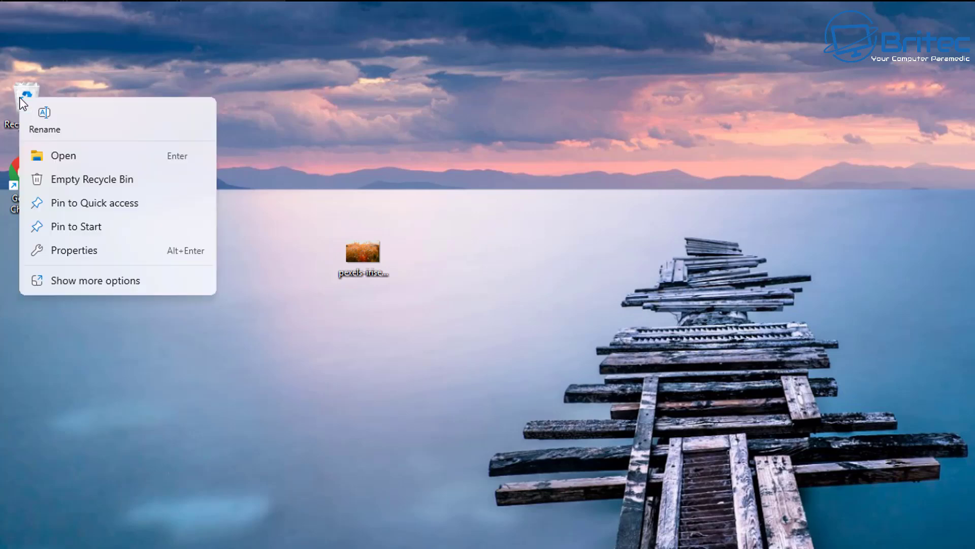
pyautogui.click(62, 184)
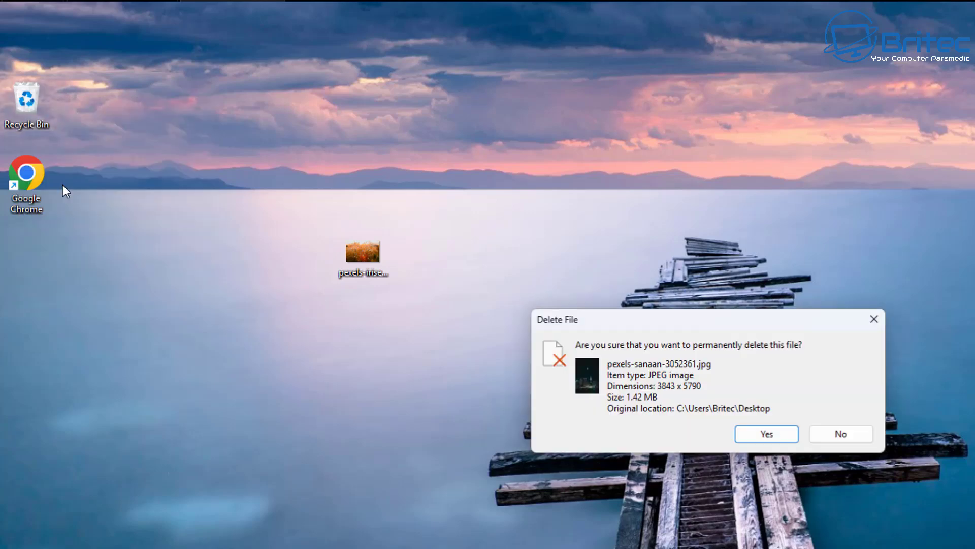
pyautogui.click(751, 438)
# - Permanently delete pexels-iriser-2781760.jpg with Shift+Delete, confirming with Yes
pyautogui.moveTo(362, 254); pyautogui.dragTo(410, 267)
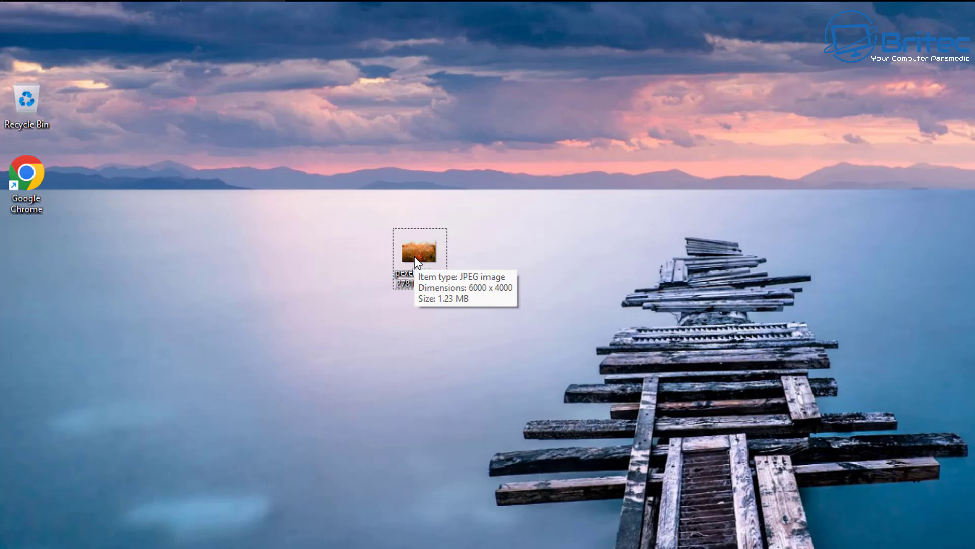
pyautogui.rightClick(414, 256)
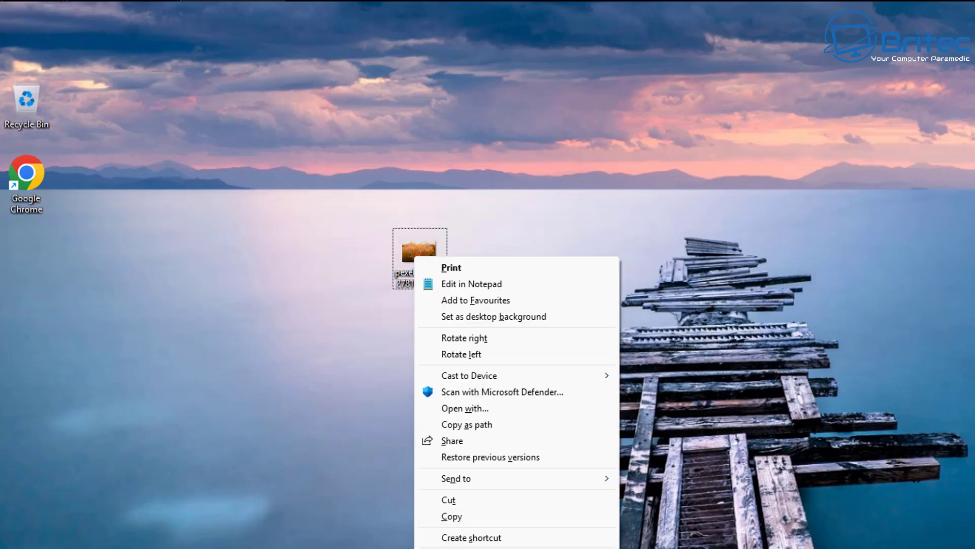
pyautogui.hotkey('shift', 'Delete')
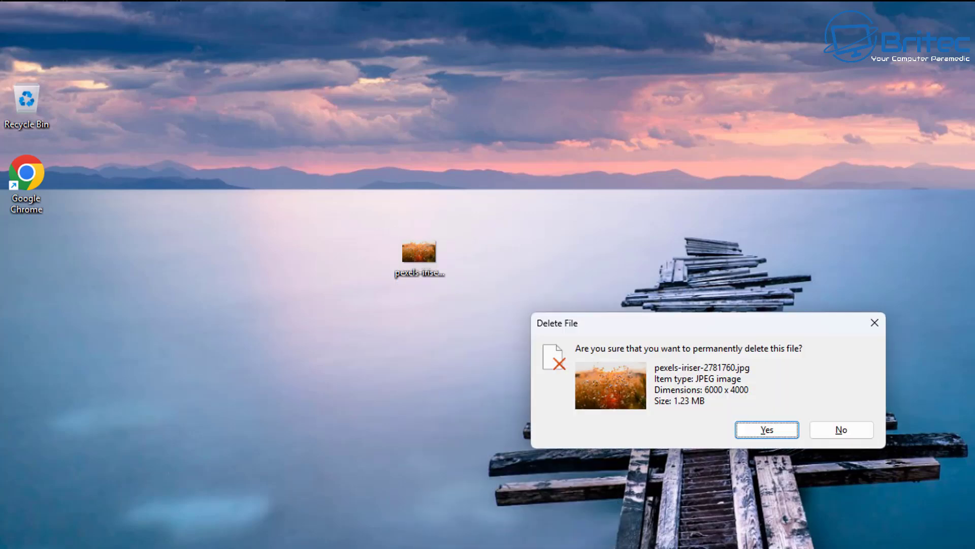
pyautogui.click(768, 433)
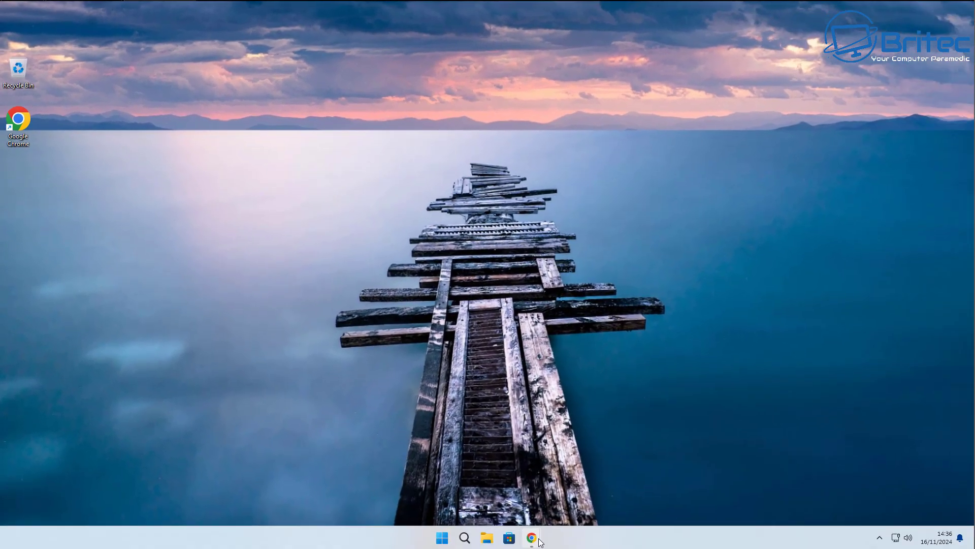
# - Open the Latest Permadelete 0.6.2 release on GitHub and download Permadelete_0.6.2.exe
pyautogui.moveTo(539, 543)
pyautogui.click(552, 497)
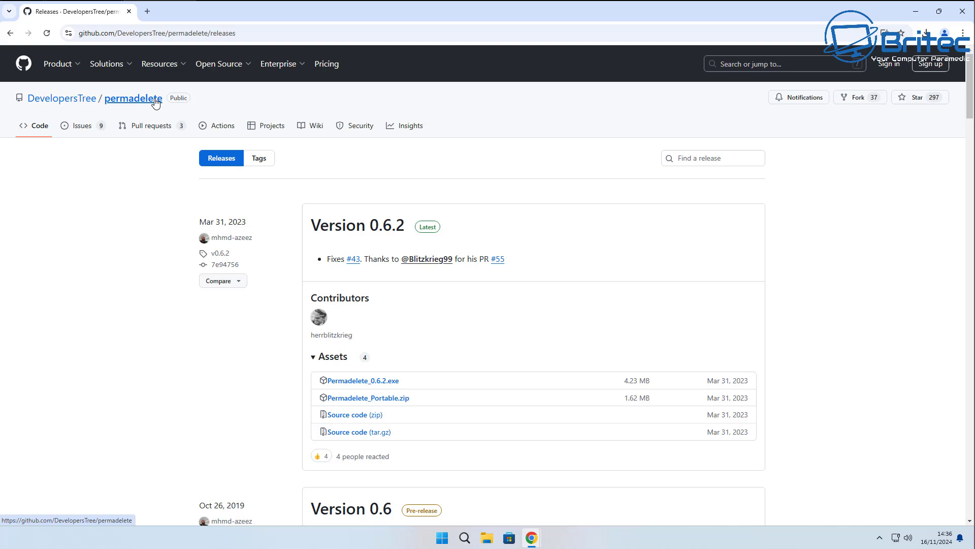
pyautogui.click(431, 233)
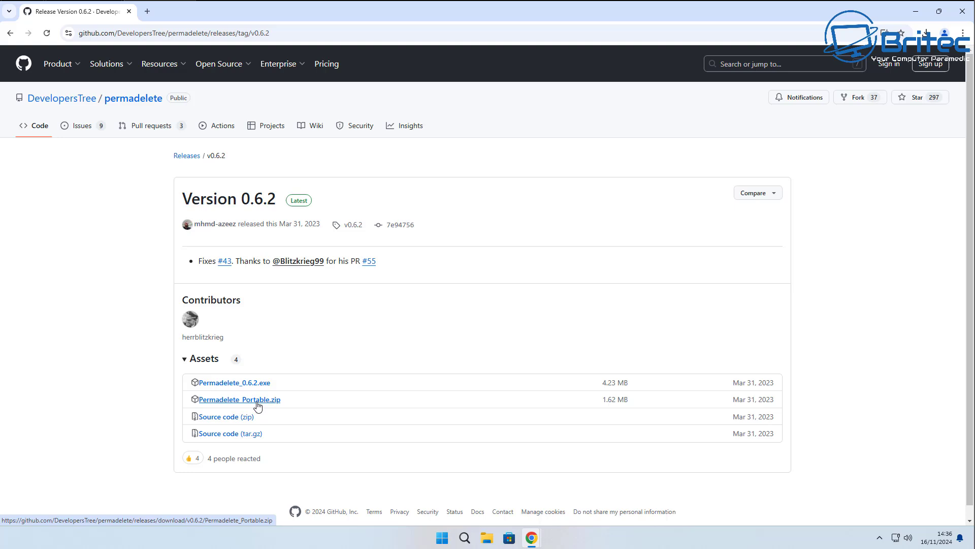
pyautogui.moveTo(775, 383); pyautogui.dragTo(733, 383)
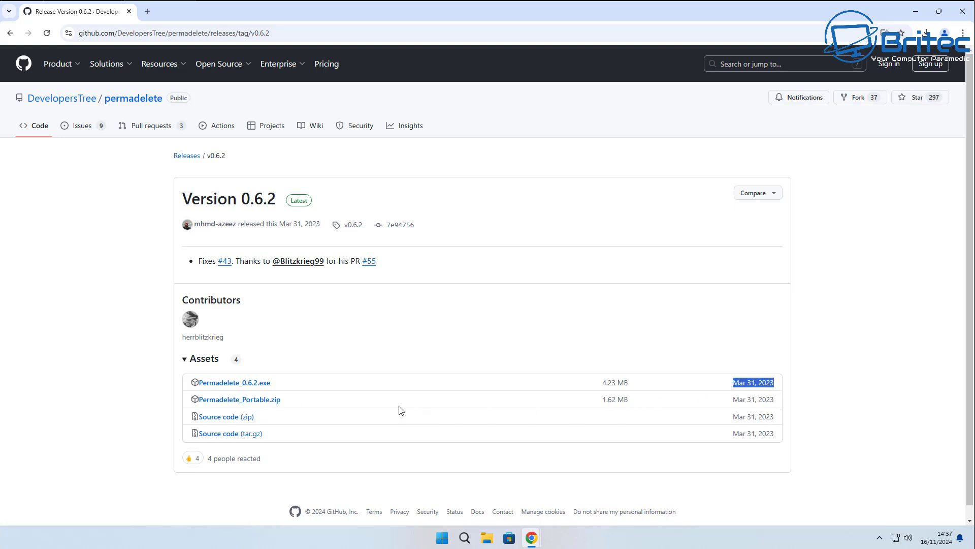
pyautogui.click(248, 388)
# - Run Permadelete_0.6.2.exe, accept the licence, keep both shortcuts and install
pyautogui.click(926, 33)
pyautogui.click(917, 13)
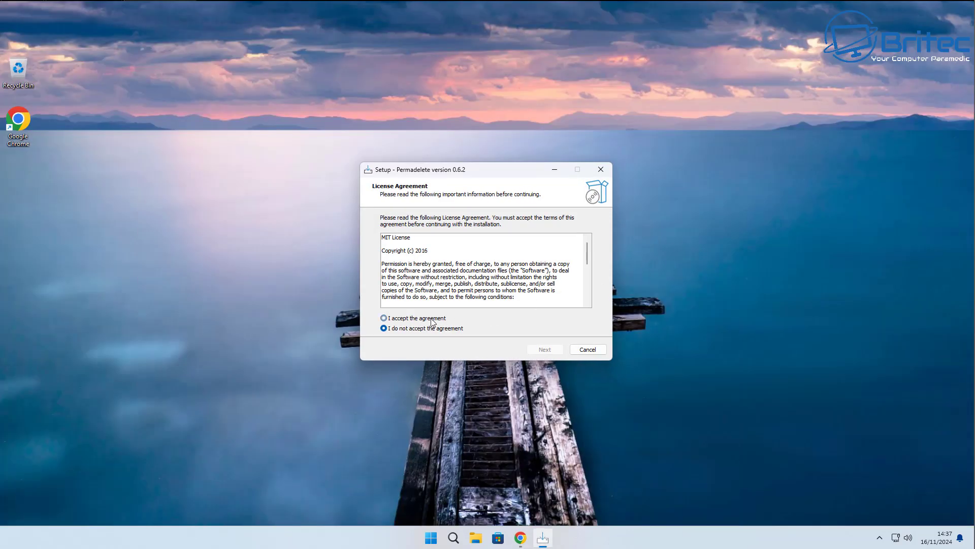
pyautogui.click(432, 322)
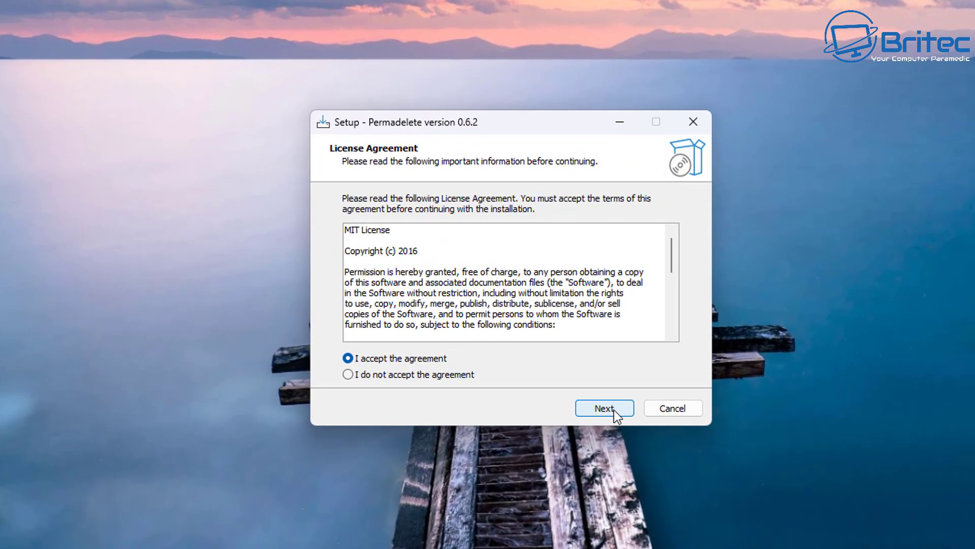
pyautogui.click(613, 409)
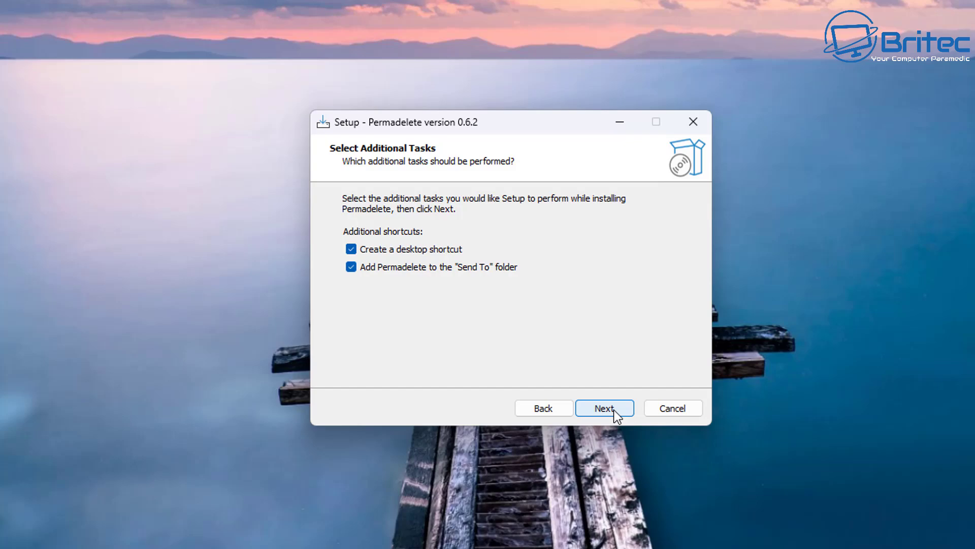
pyautogui.click(614, 409)
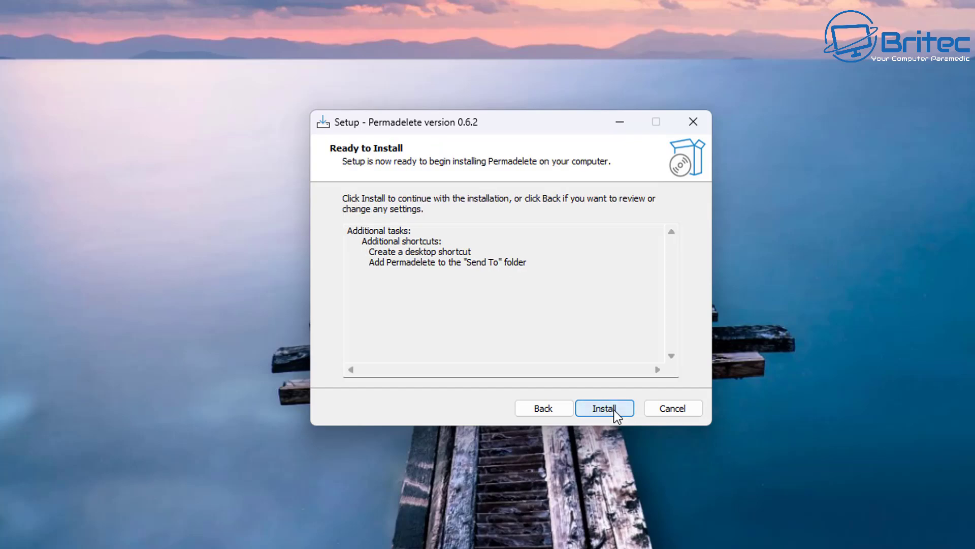
pyautogui.click(611, 410)
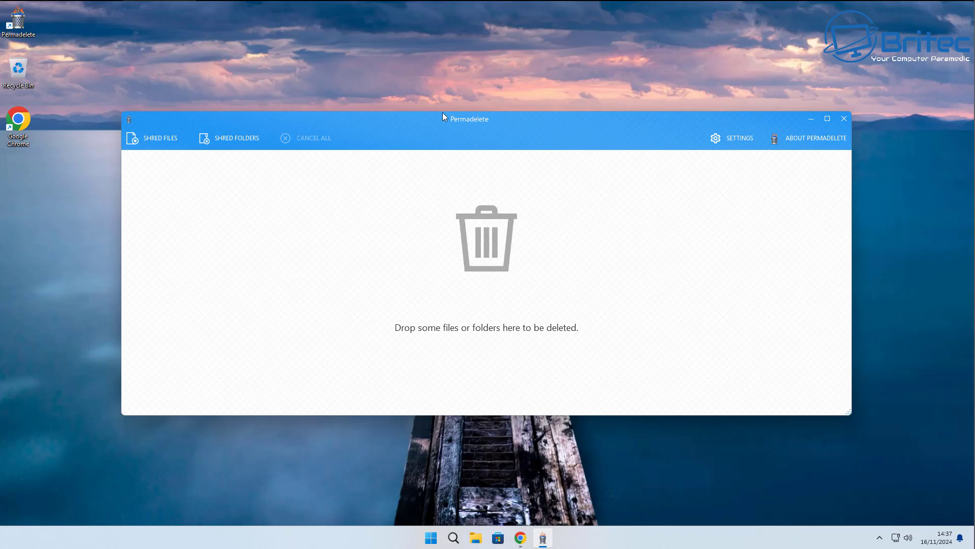
# - Drag the Permadelete window's top edge up and bottom edge down to enlarge it
pyautogui.moveTo(443, 112); pyautogui.dragTo(440, 52)
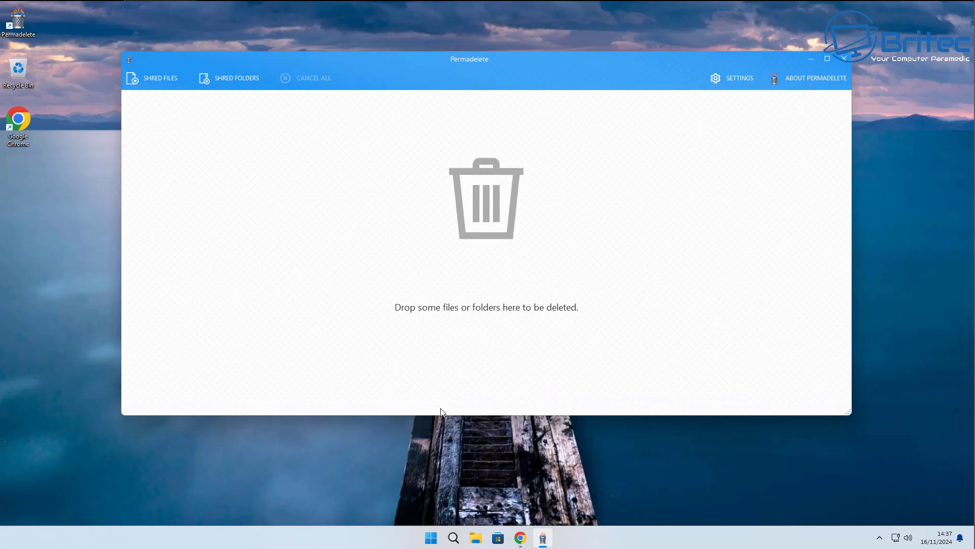
pyautogui.moveTo(441, 412); pyautogui.dragTo(452, 473)
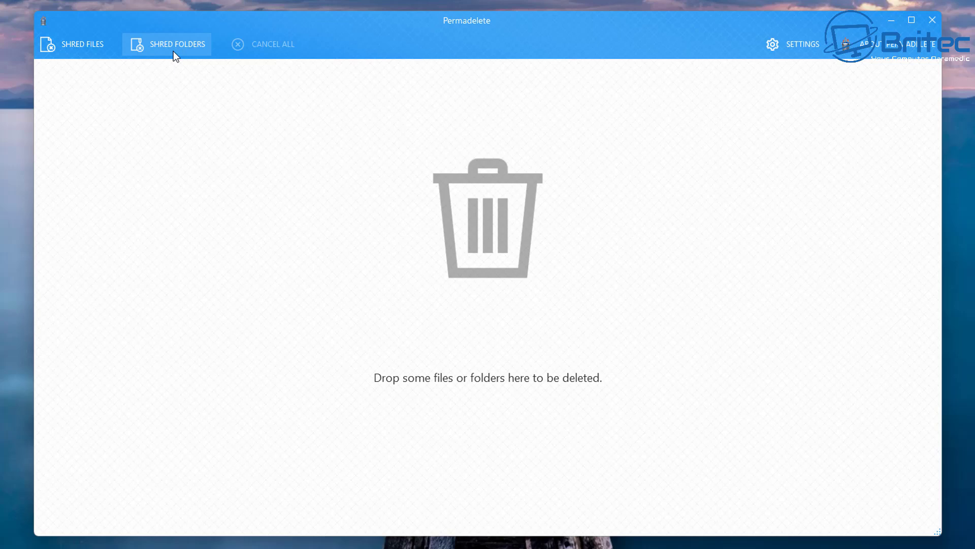
# - Open Permadelete Settings and switch the theme from Blue to Indigo
pyautogui.click(802, 46)
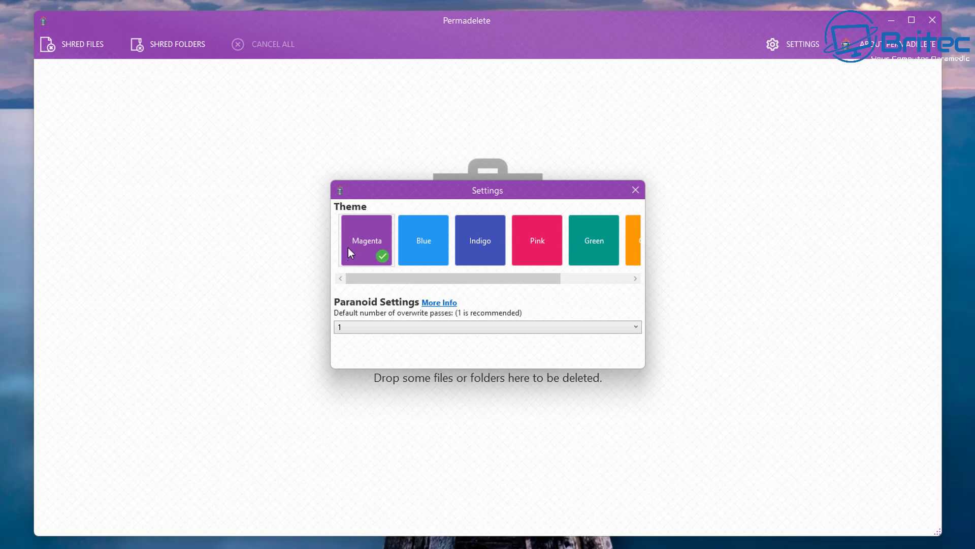
pyautogui.click(416, 246)
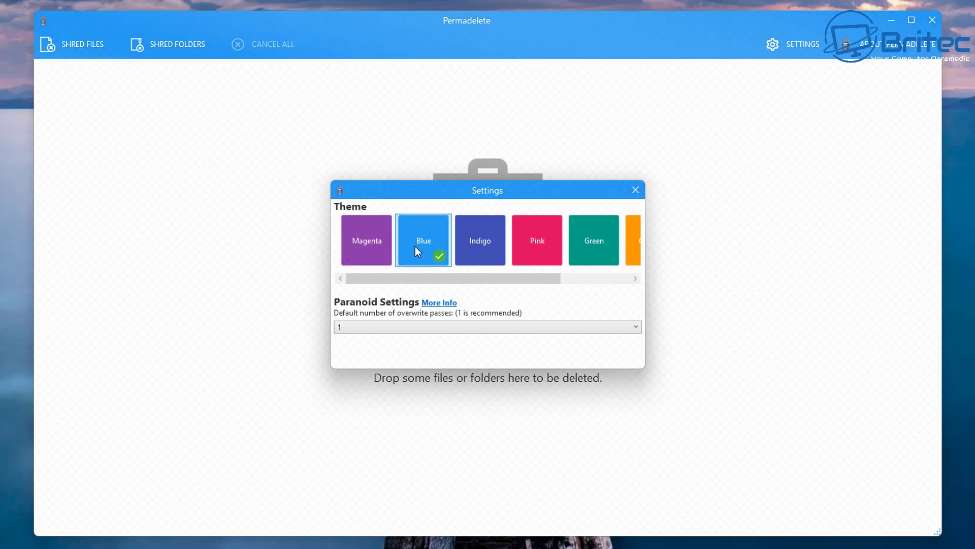
pyautogui.click(467, 245)
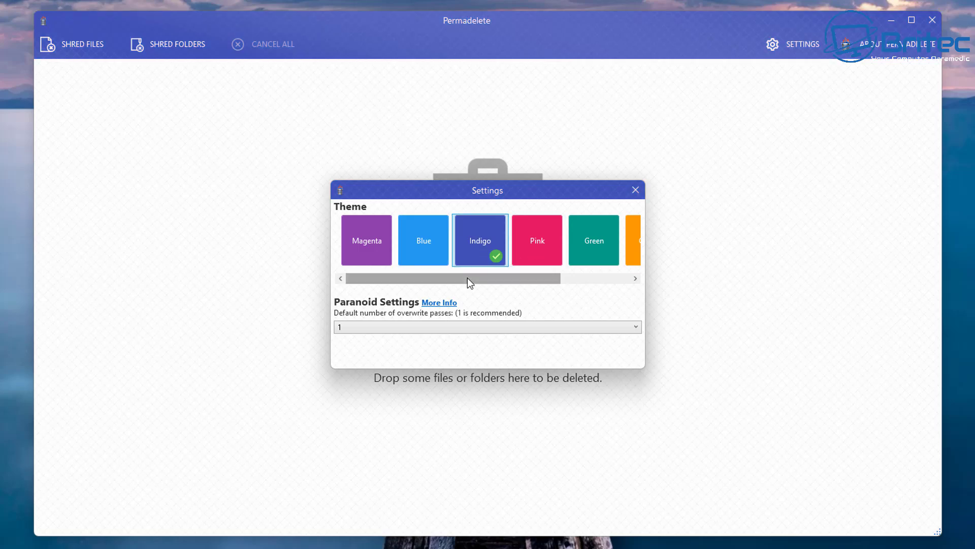
pyautogui.moveTo(467, 277); pyautogui.dragTo(441, 277)
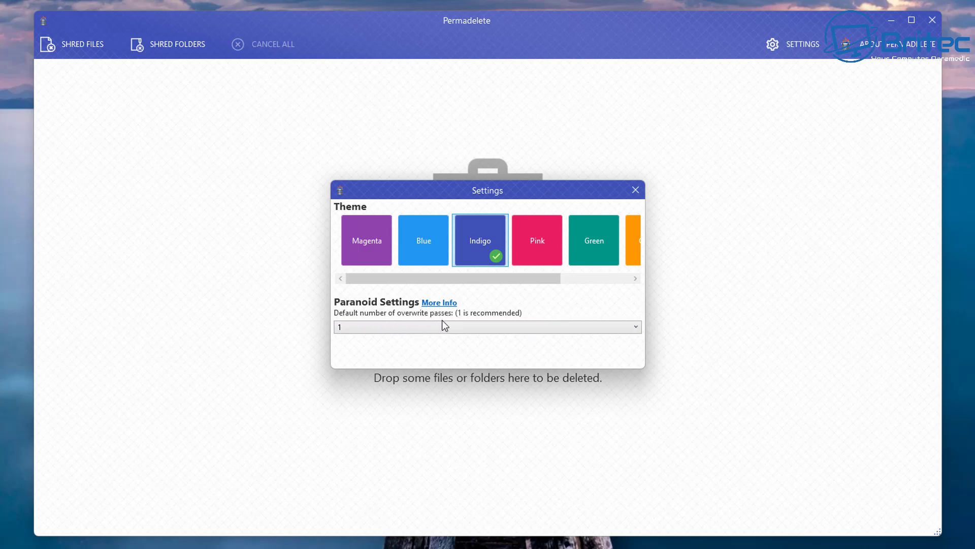
# - Choose 3 in the overwrite passes dropdown, then close the Settings dialog
pyautogui.click(636, 328)
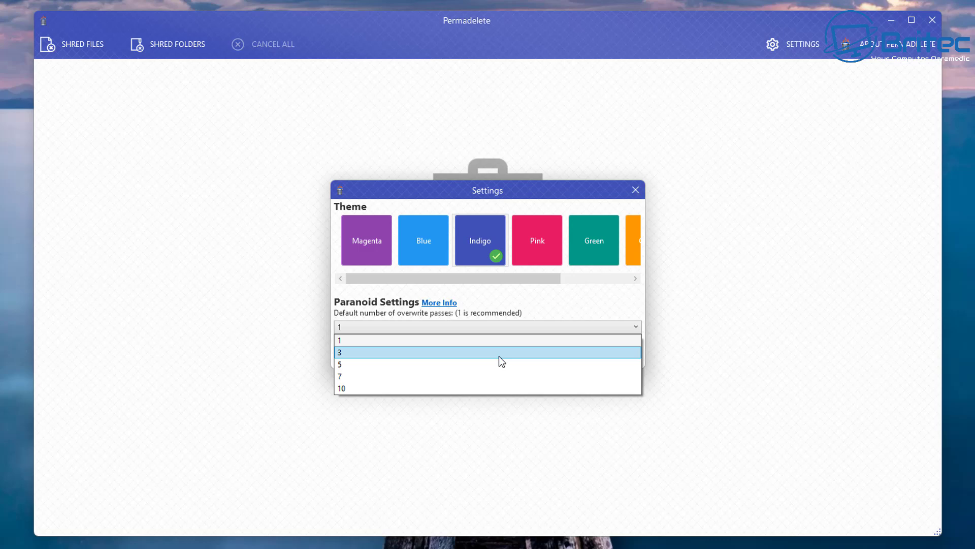
pyautogui.click(498, 352)
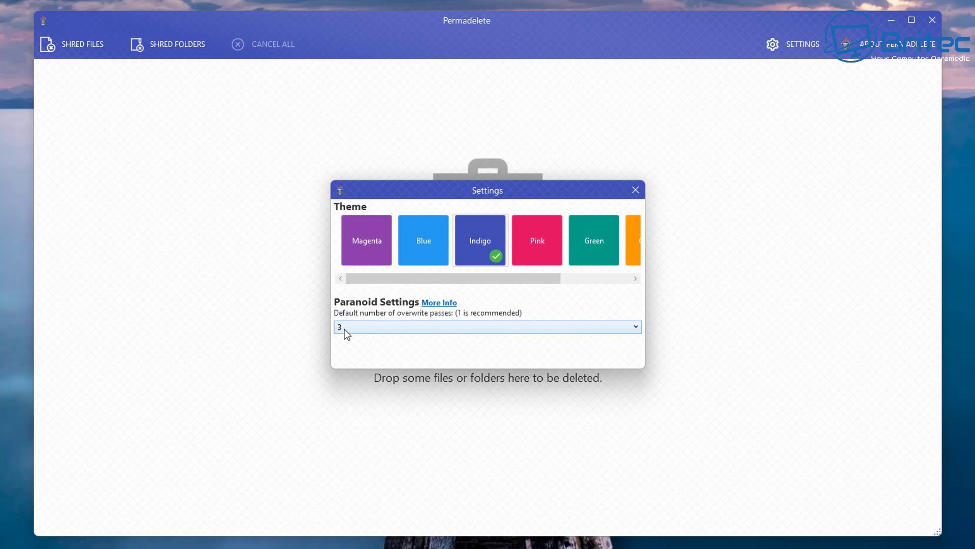
pyautogui.click(634, 190)
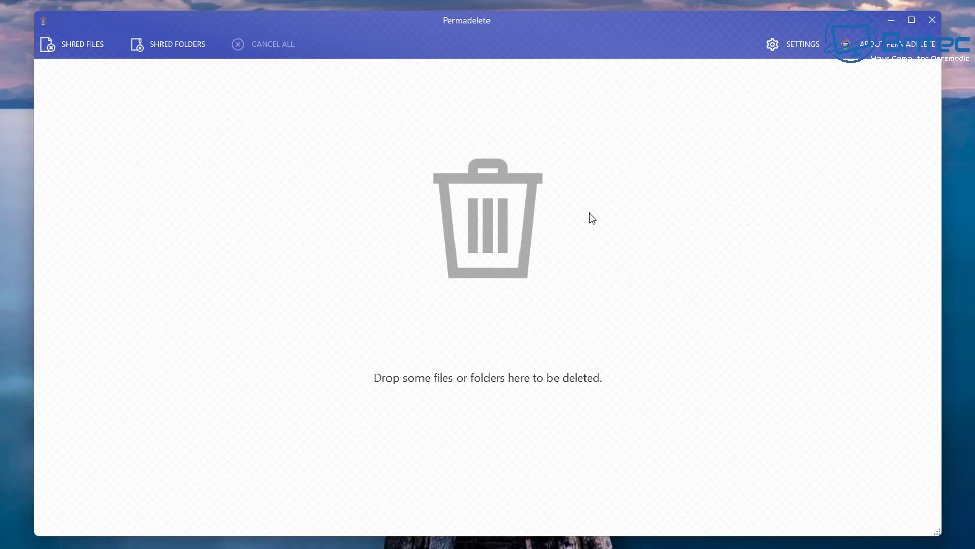
pyautogui.click(894, 51)
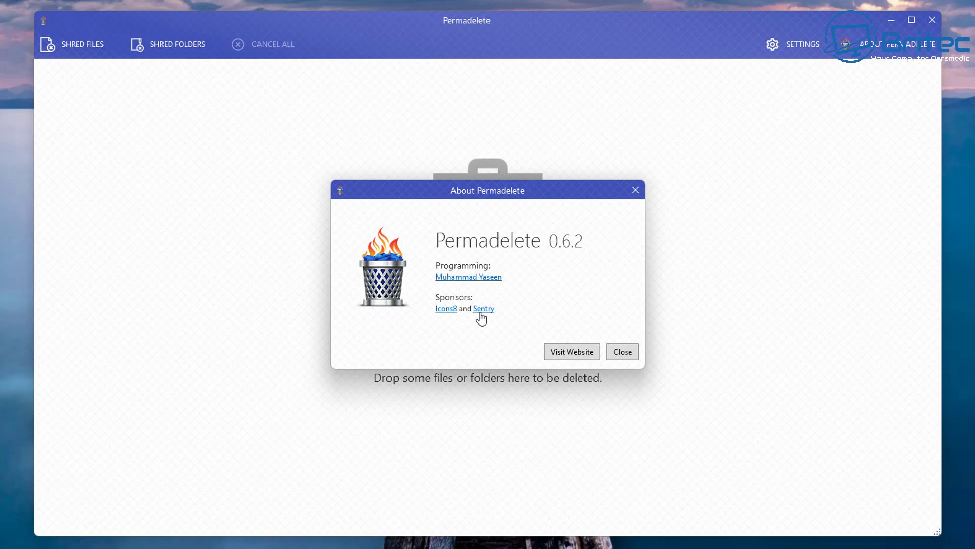
pyautogui.click(625, 353)
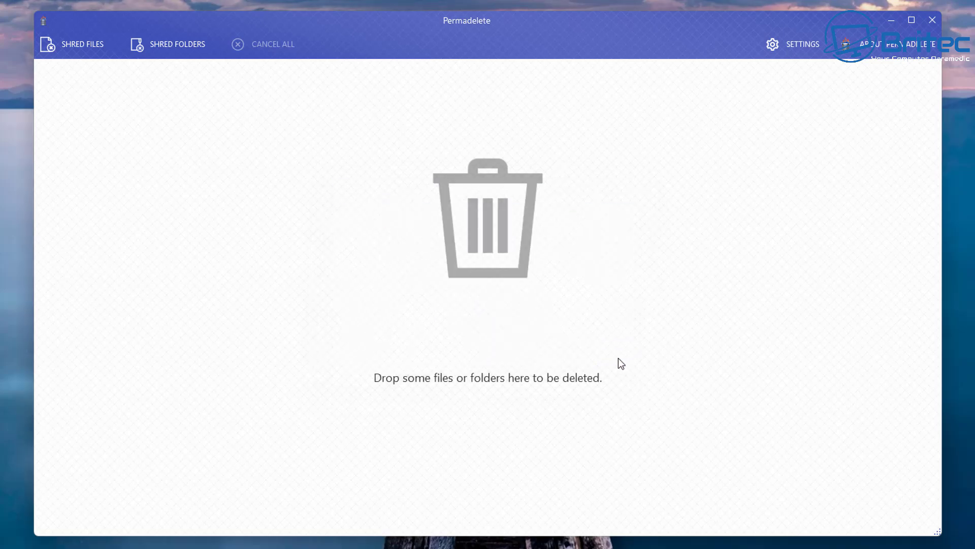
# - Pick pexels-sanaan-3052361.jpg from Pictures through SHRED FILES
pyautogui.click(87, 50)
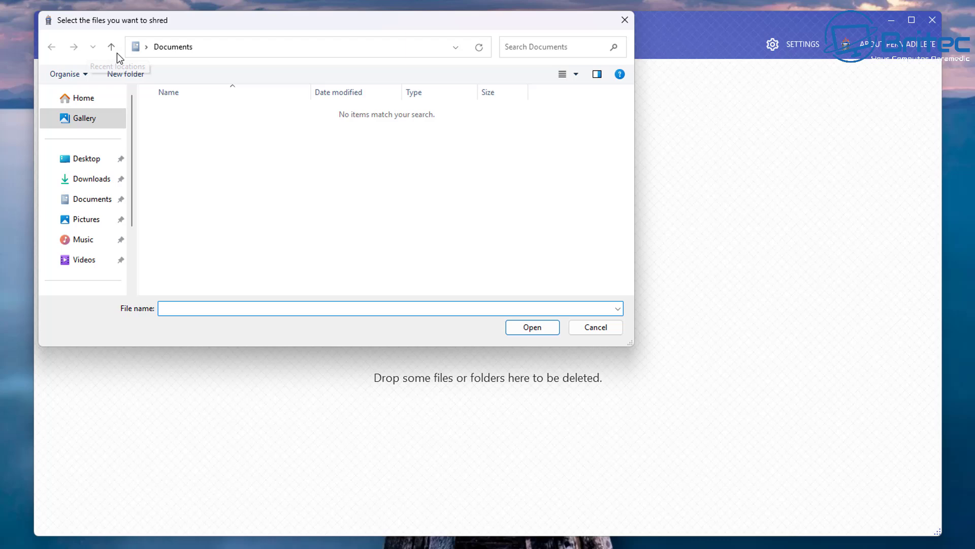
pyautogui.moveTo(206, 22); pyautogui.dragTo(342, 110)
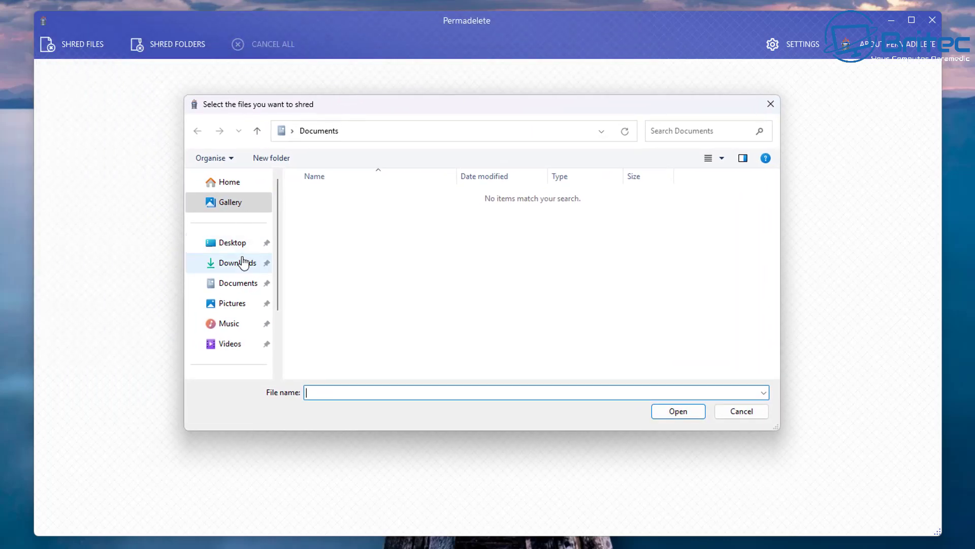
pyautogui.click(241, 308)
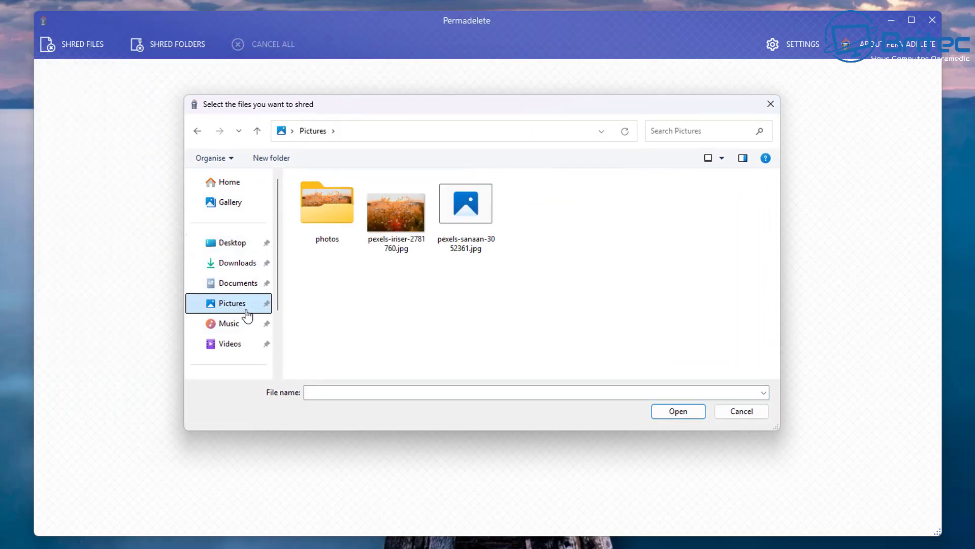
pyautogui.click(476, 206)
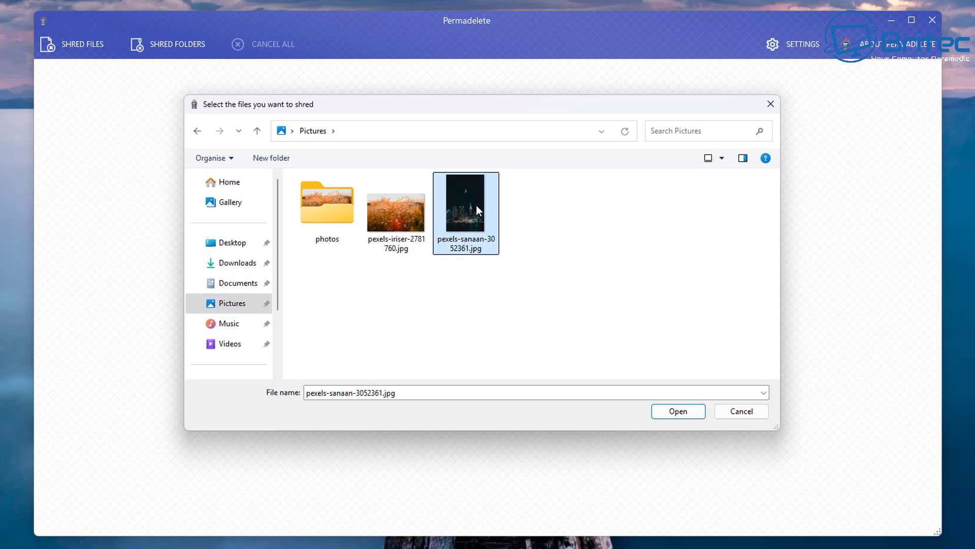
pyautogui.click(684, 416)
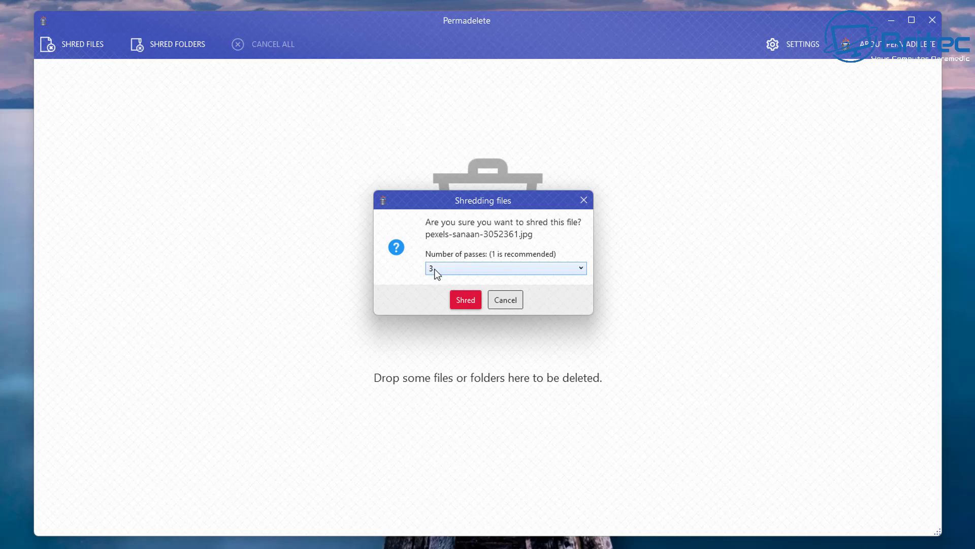
# - Keep 3 passes and shred pexels-sanaan-3052361.jpg
pyautogui.click(579, 269)
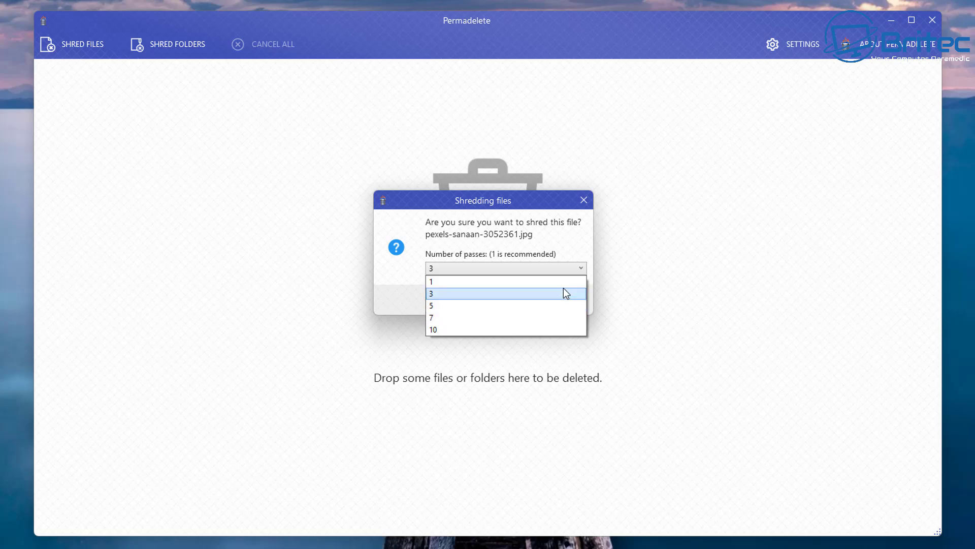
pyautogui.click(490, 234)
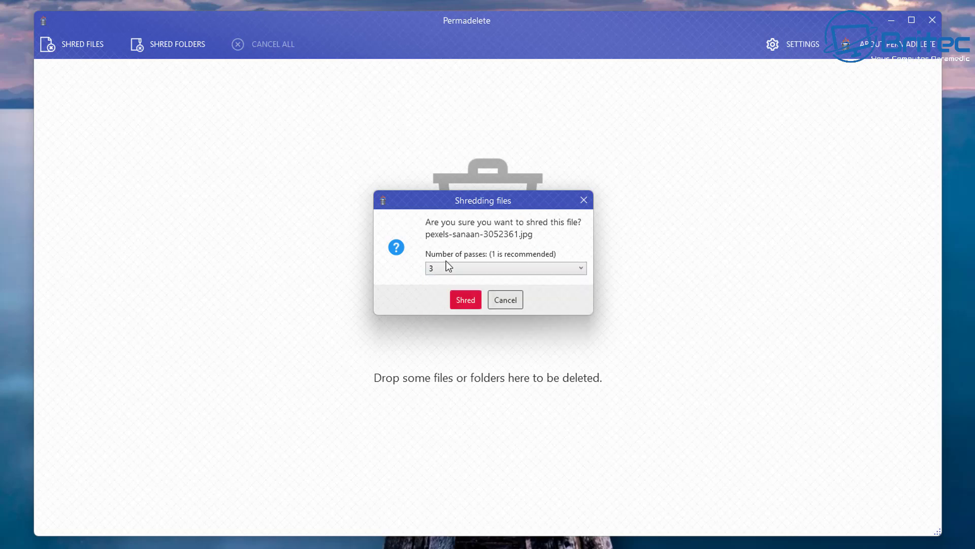
pyautogui.click(465, 299)
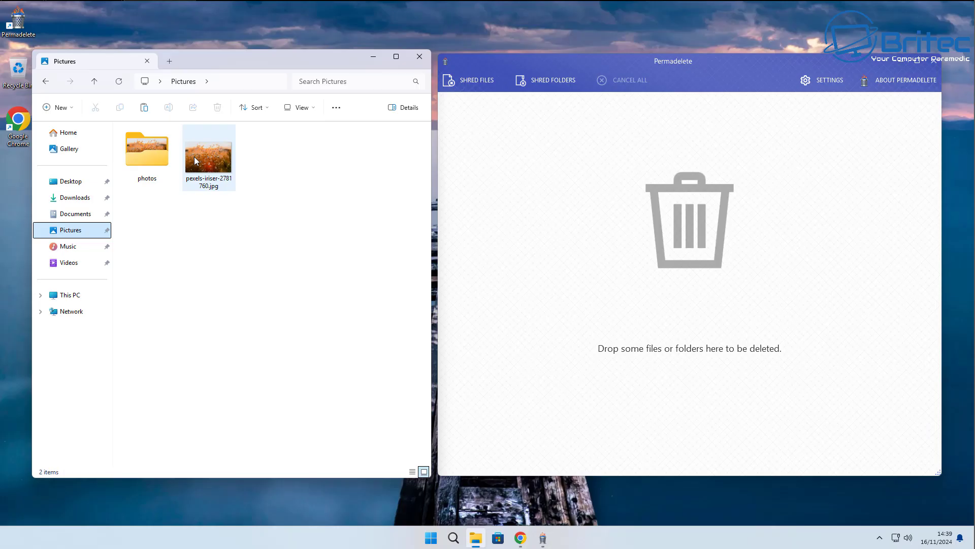
# - Drop pexels-iriser-2781760.jpg from Pictures into Permadelete, shred it, then widen the window
pyautogui.moveTo(208, 157); pyautogui.dragTo(624, 239)
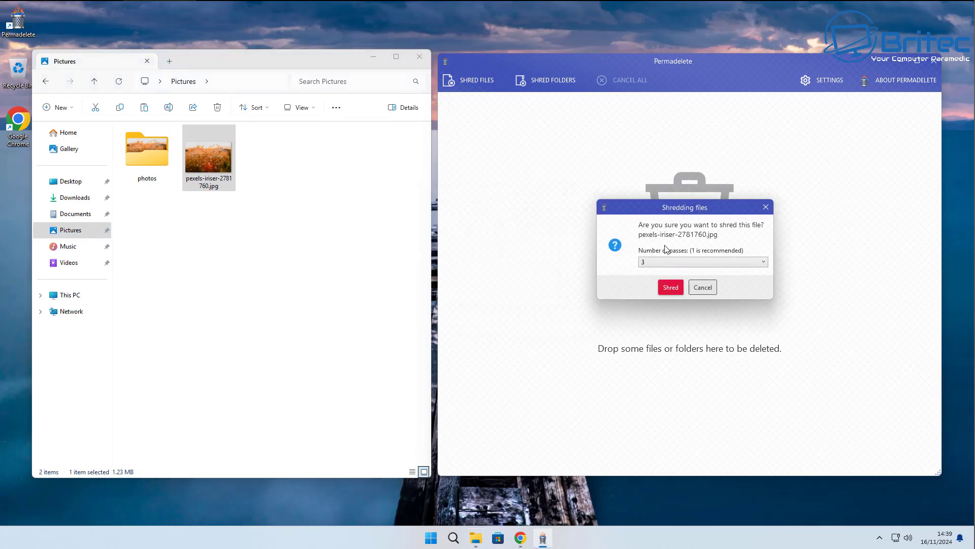
pyautogui.click(671, 287)
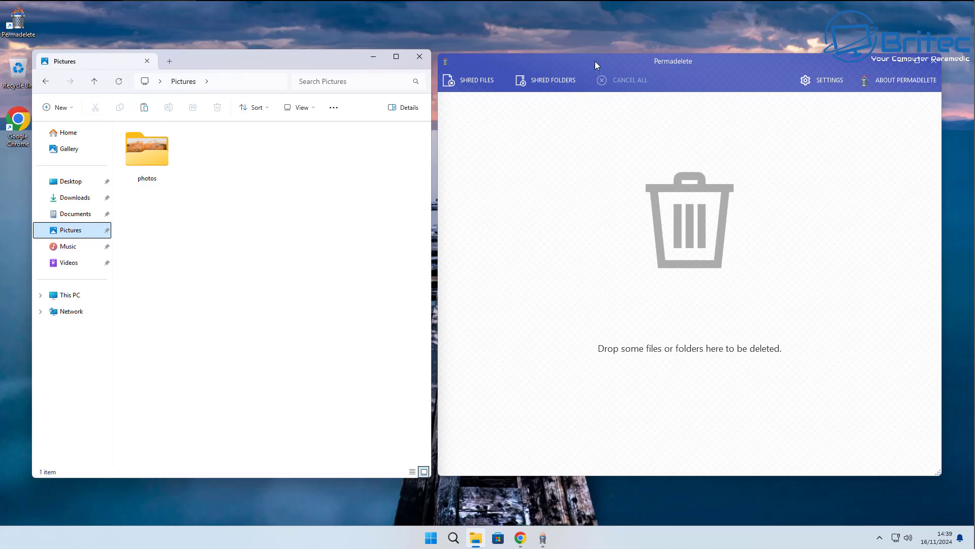
pyautogui.moveTo(595, 54); pyautogui.dragTo(595, 47)
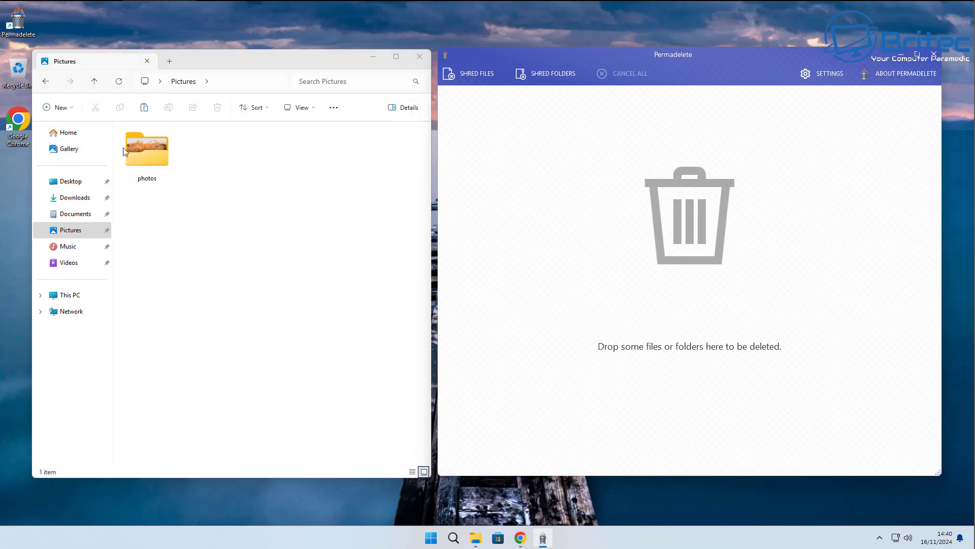
pyautogui.moveTo(145, 153); pyautogui.dragTo(145, 178)
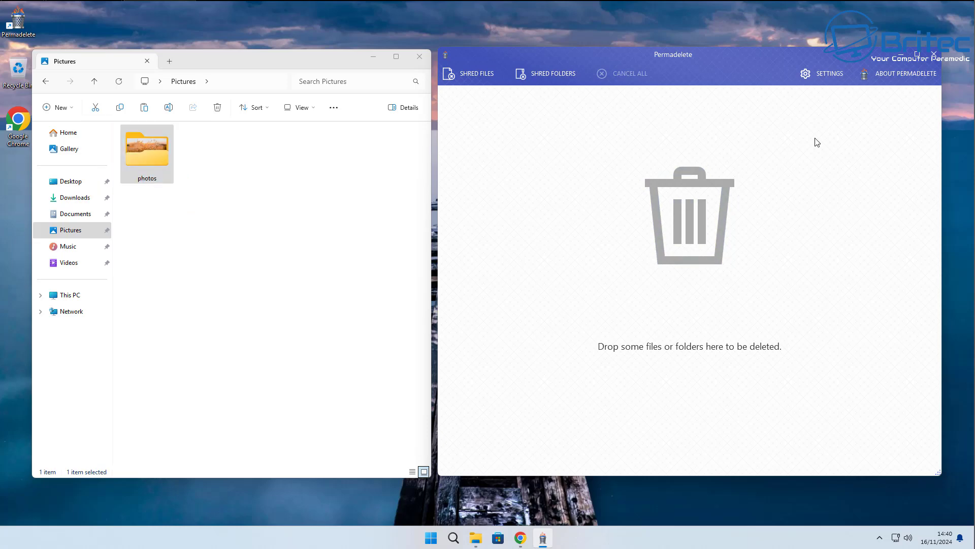
pyautogui.click(370, 61)
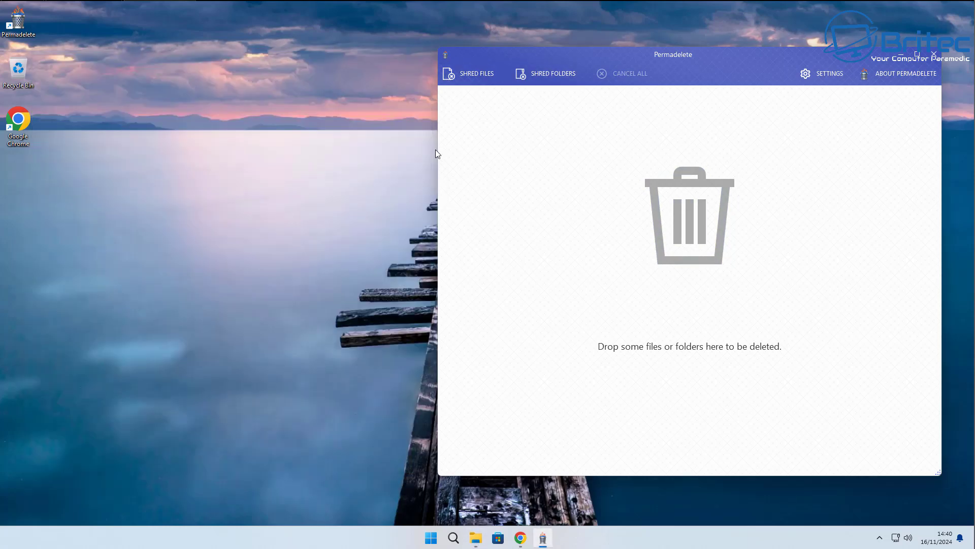
pyautogui.moveTo(438, 163); pyautogui.dragTo(109, 187)
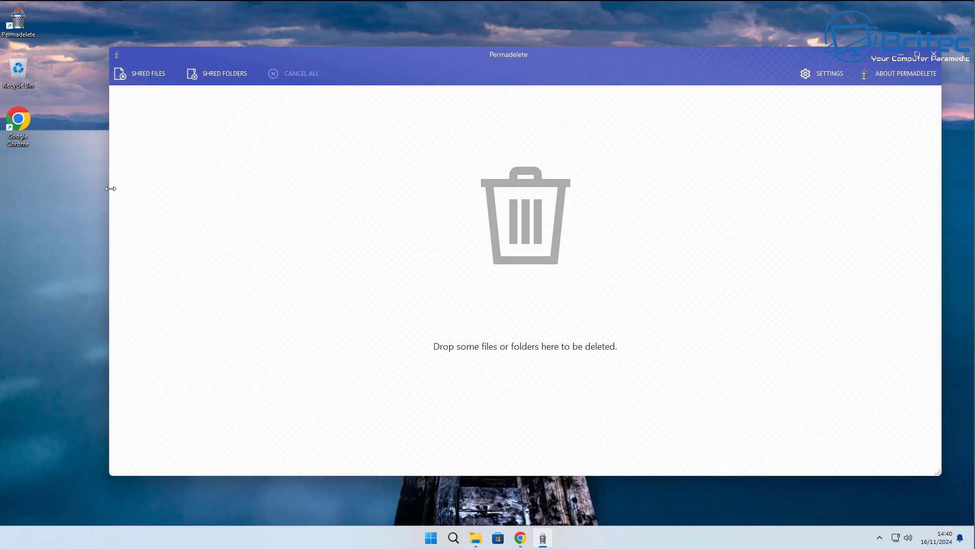
pyautogui.moveTo(453, 70); pyautogui.dragTo(435, 64)
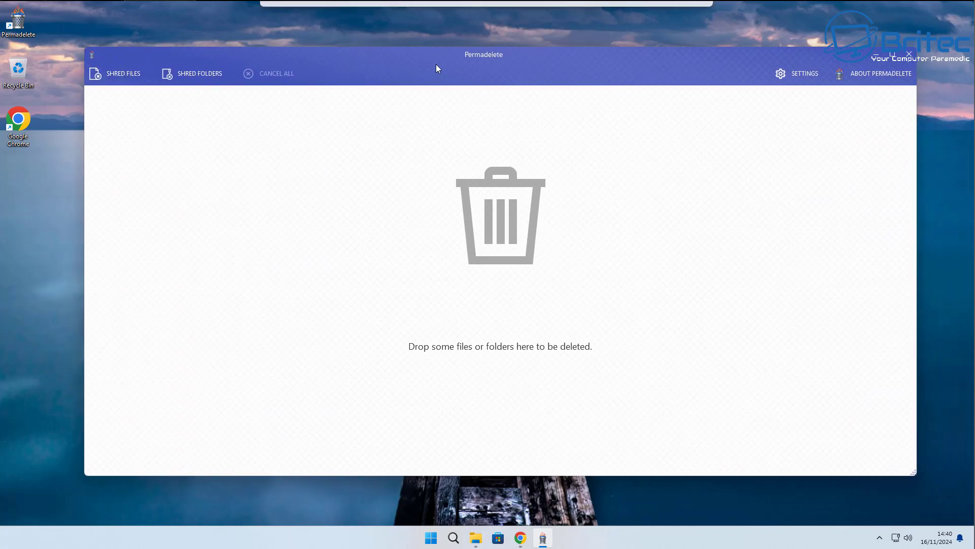
# - Select the photos folder with SHRED FOLDERS, raise passes to 5 and shred it
pyautogui.click(182, 75)
pyautogui.moveTo(240, 59); pyautogui.dragTo(409, 138)
pyautogui.click(369, 226)
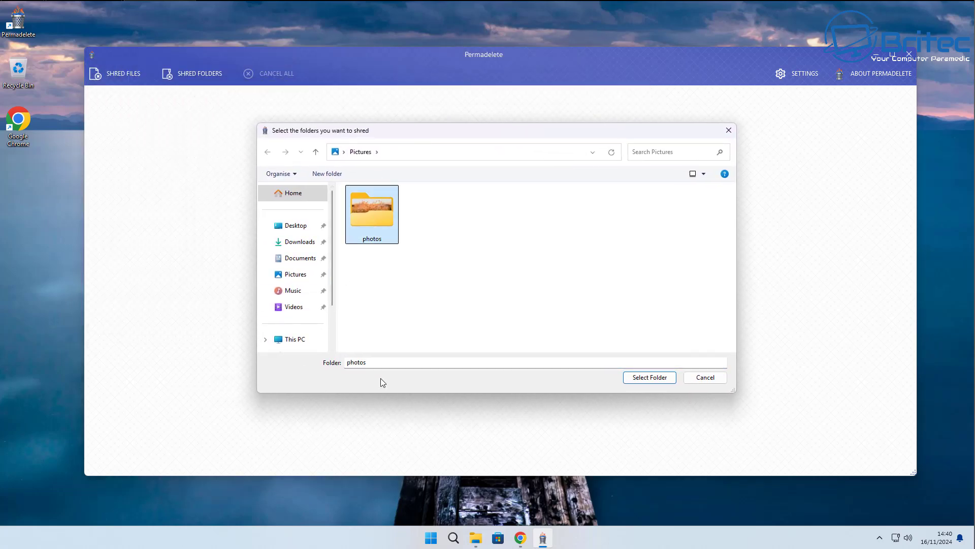
pyautogui.click(652, 382)
pyautogui.click(653, 384)
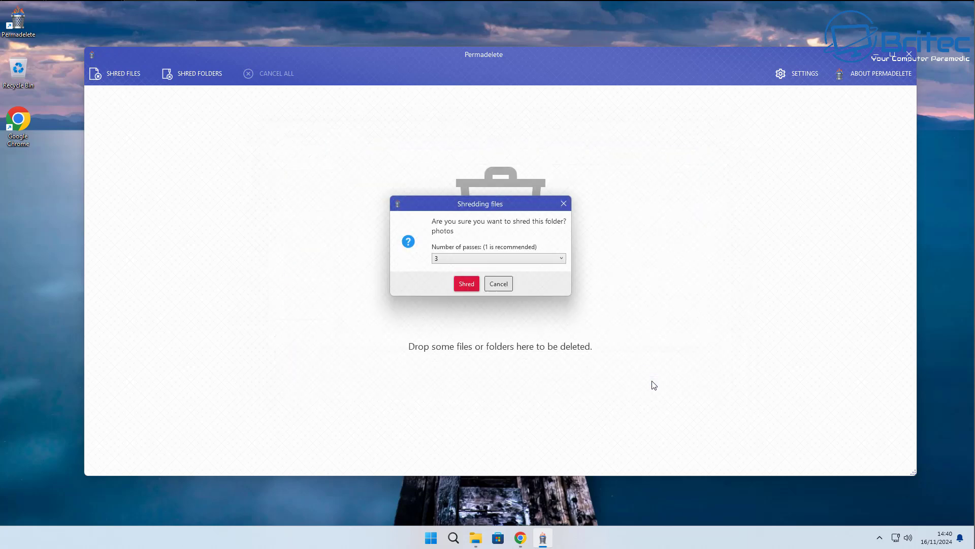
pyautogui.click(477, 259)
pyautogui.click(468, 288)
pyautogui.click(466, 285)
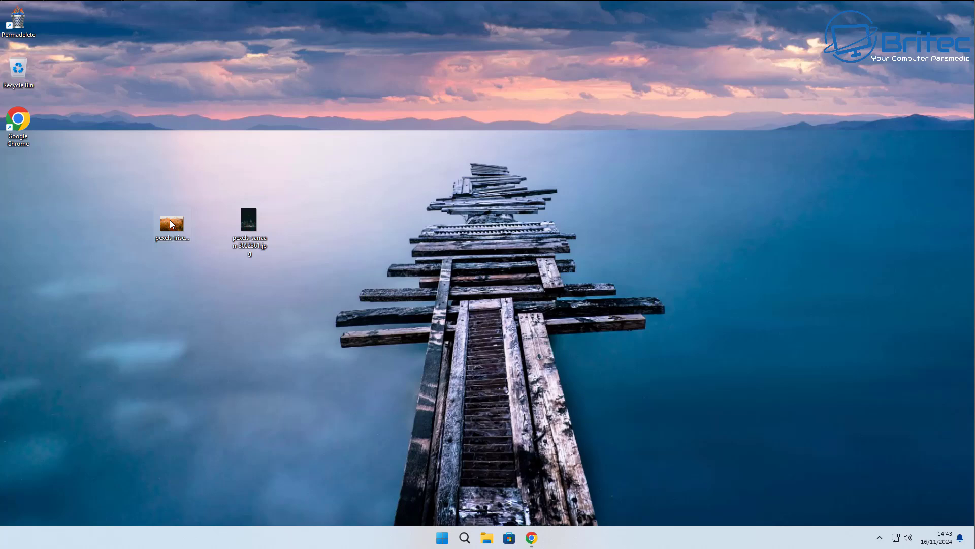
# - Shred the iriser image on the Permadelete desktop icon, then create a desktop New folder
pyautogui.moveTo(169, 222); pyautogui.dragTo(18, 28)
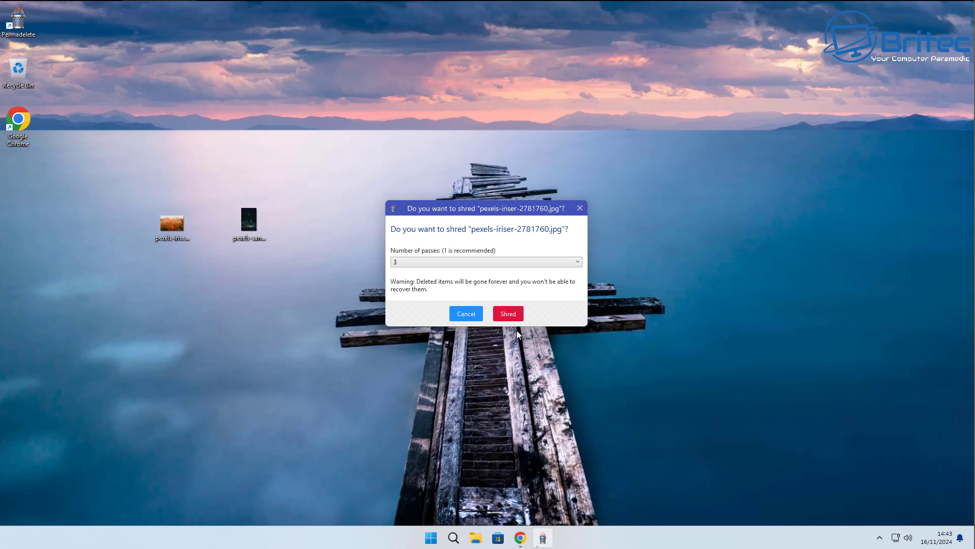
pyautogui.click(508, 314)
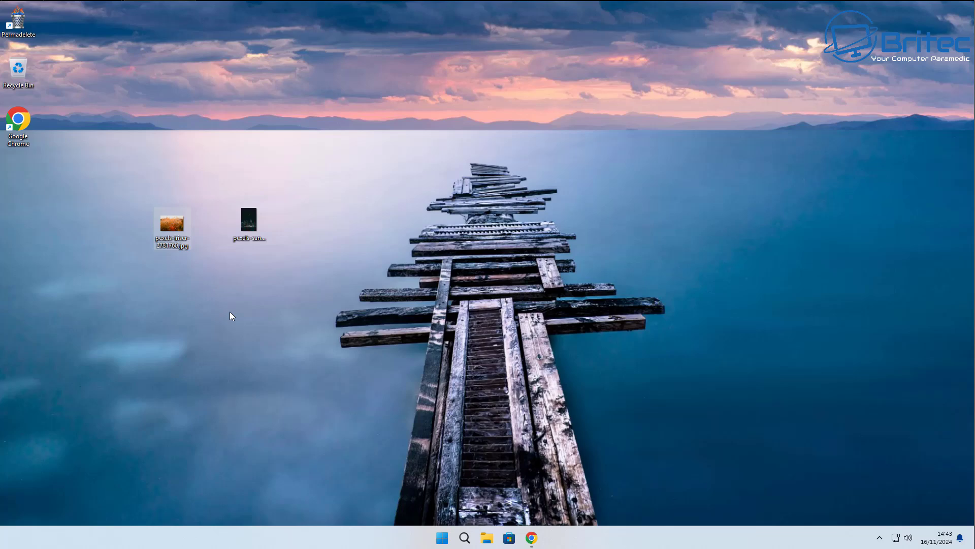
pyautogui.rightClick(143, 224)
pyautogui.moveTo(180, 354)
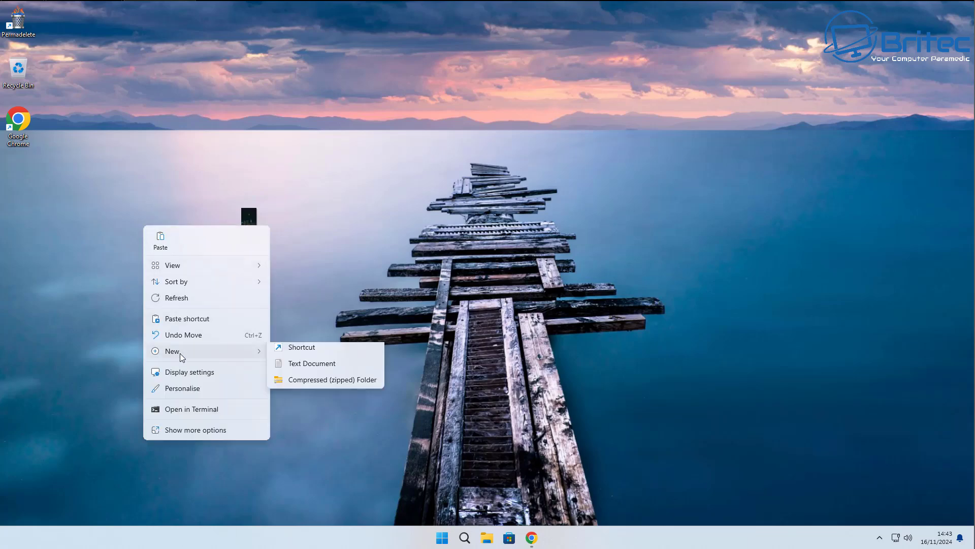
pyautogui.click(316, 350)
pyautogui.click(239, 227)
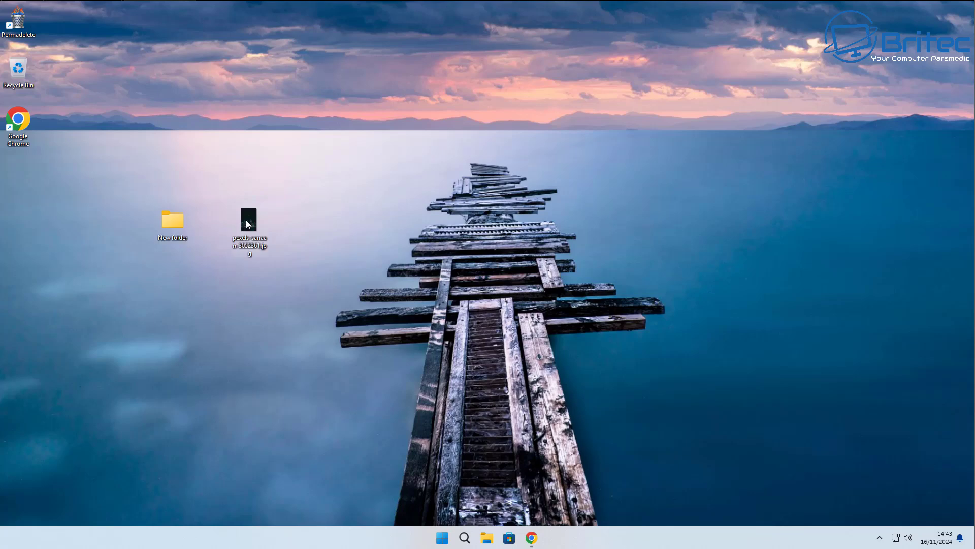
# - Move pexels-sanaan-3052361.jpg into New folder and shred the folder with Permadelete
pyautogui.moveTo(248, 224); pyautogui.dragTo(18, 26)
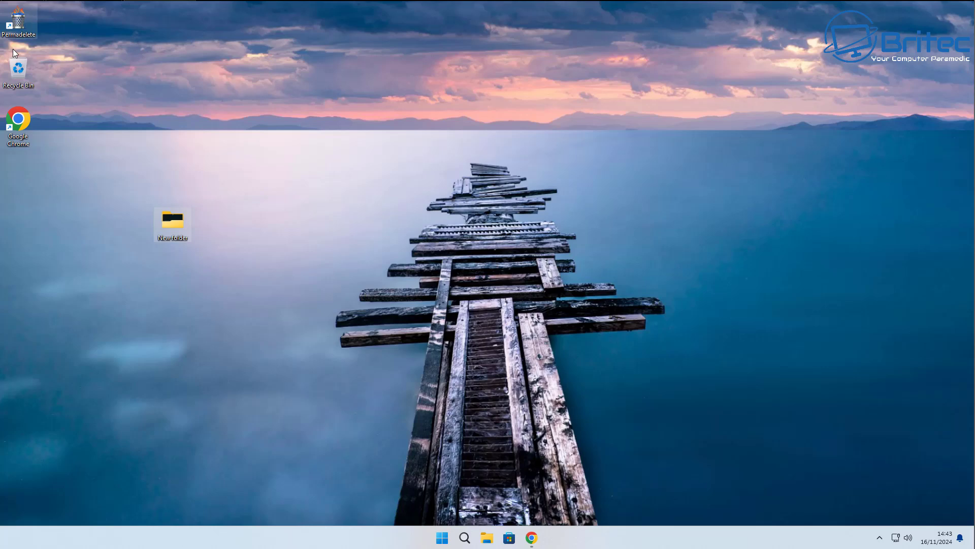
pyautogui.click(481, 315)
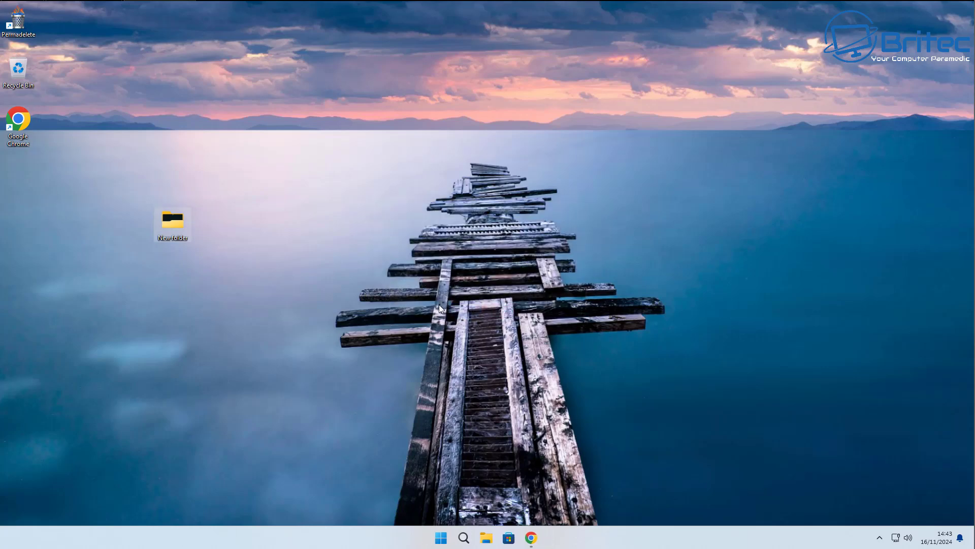
pyautogui.moveTo(160, 221); pyautogui.dragTo(6, 24)
pyautogui.click(510, 315)
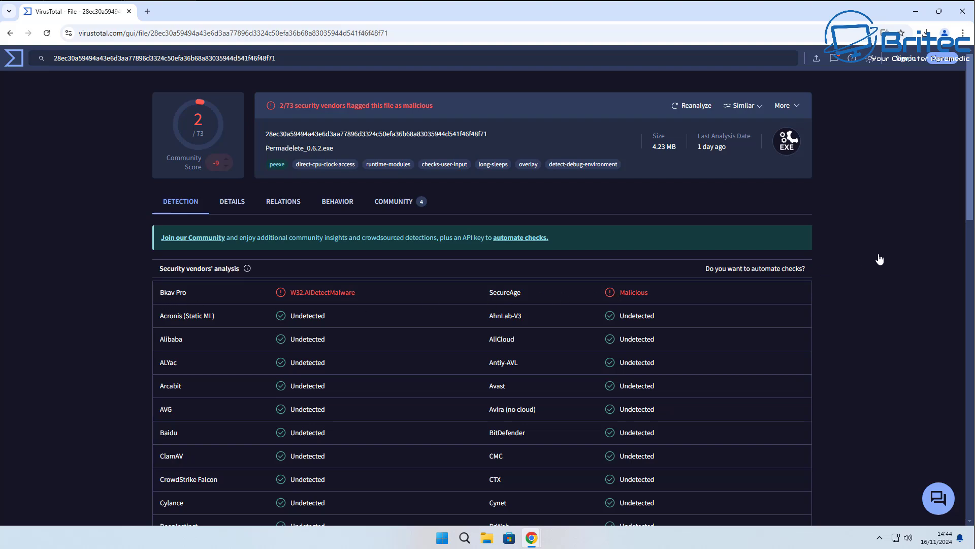
# - Scroll through the Detection vendor list, where only Bkav Pro and SecureAge flag it, and back to the top
pyautogui.scroll(-4, 866, 249)
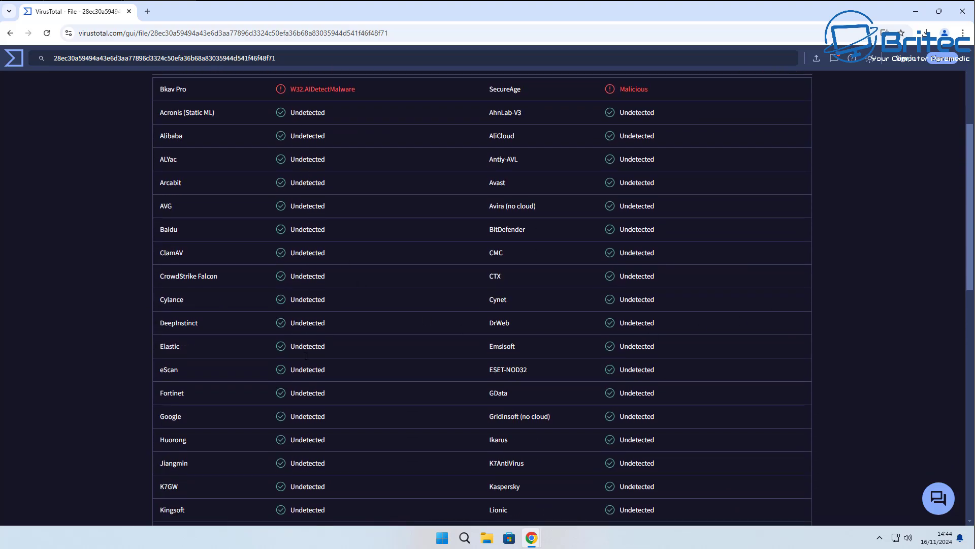
pyautogui.scroll(-3, 302, 428)
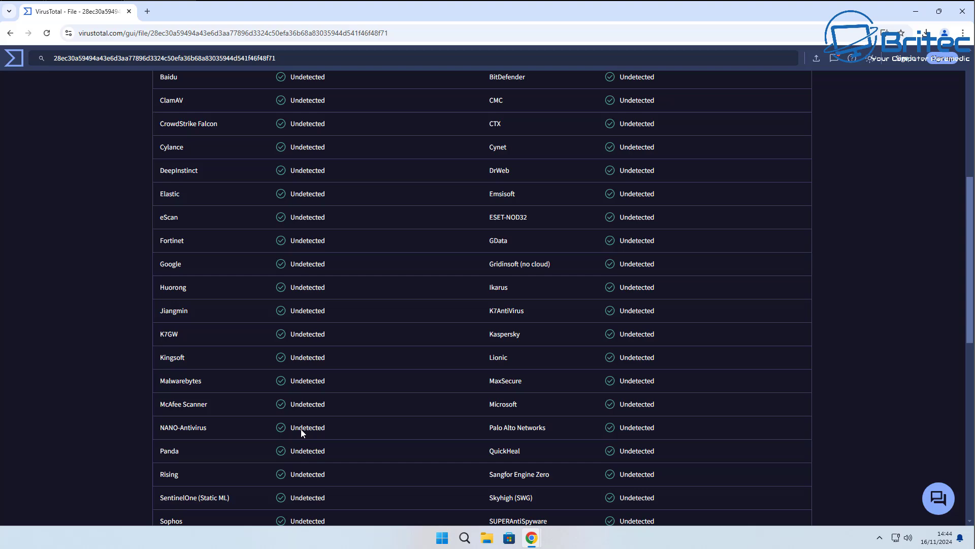
pyautogui.scroll(-2, 302, 429)
pyautogui.scroll(-2, 302, 429)
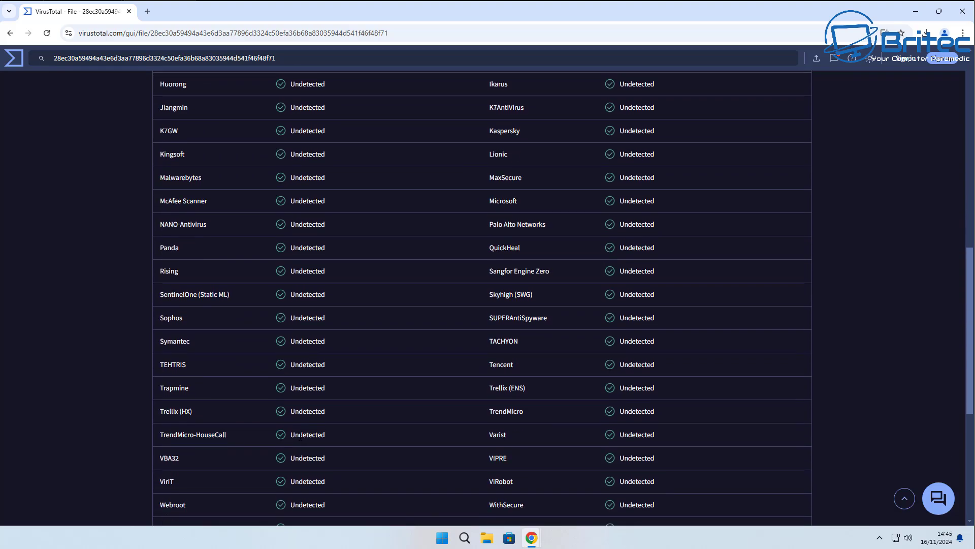
pyautogui.scroll(-4, 298, 435)
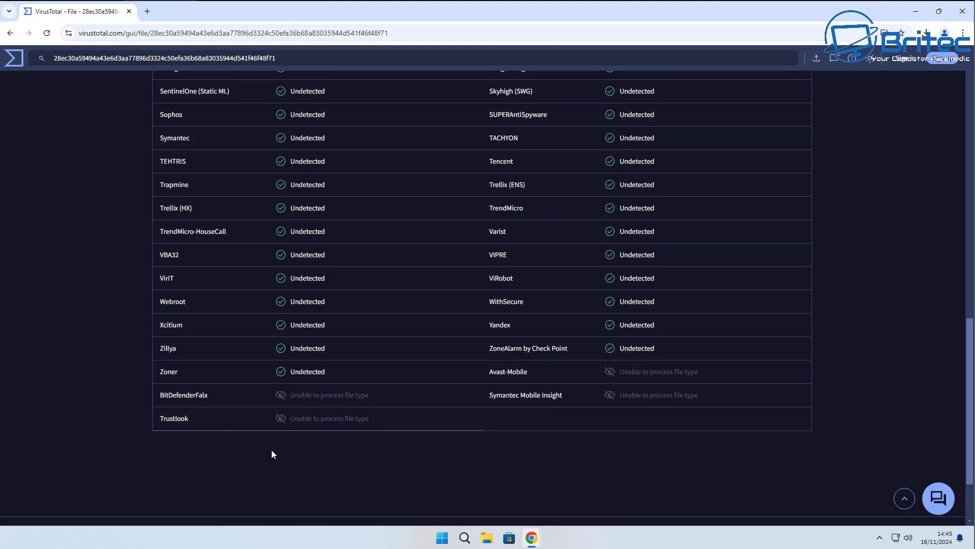
pyautogui.scroll(13, 311, 452)
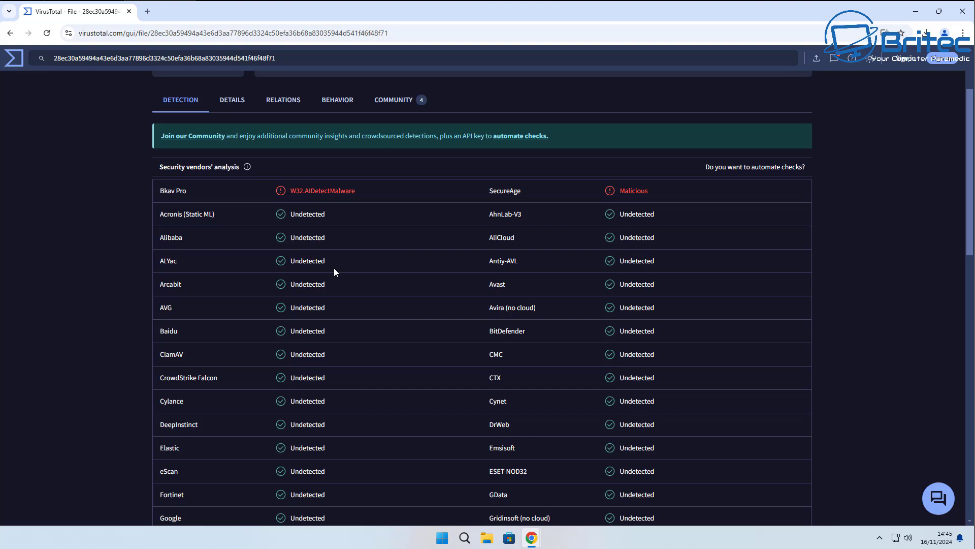
pyautogui.scroll(2, 334, 269)
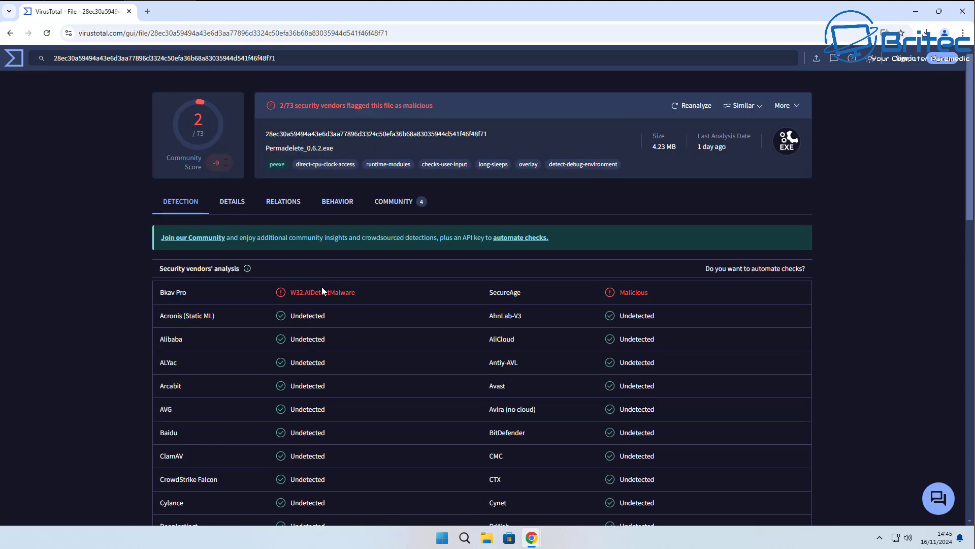
# - Show the COMMUNITY tab and scroll through the -9 vote and the three user comments
pyautogui.click(394, 202)
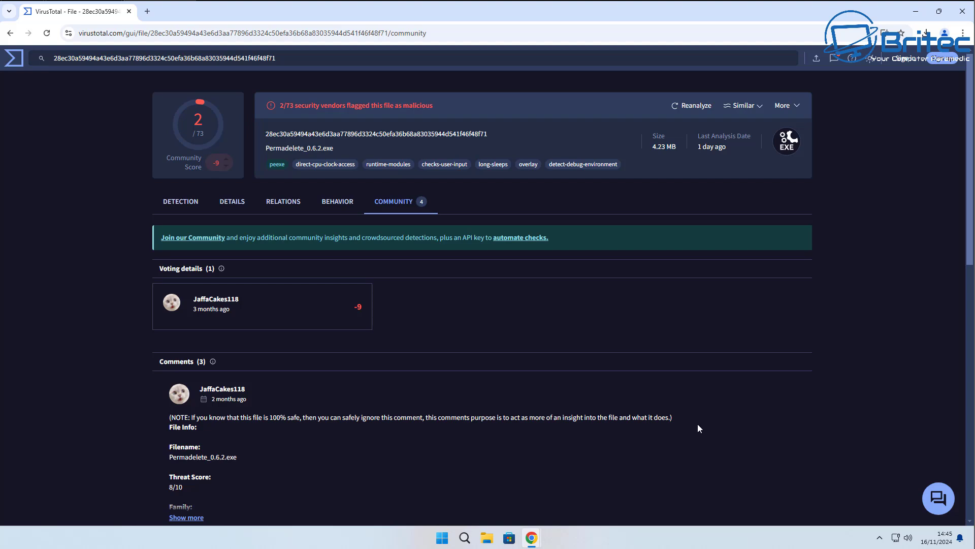
pyautogui.scroll(-4, 698, 425)
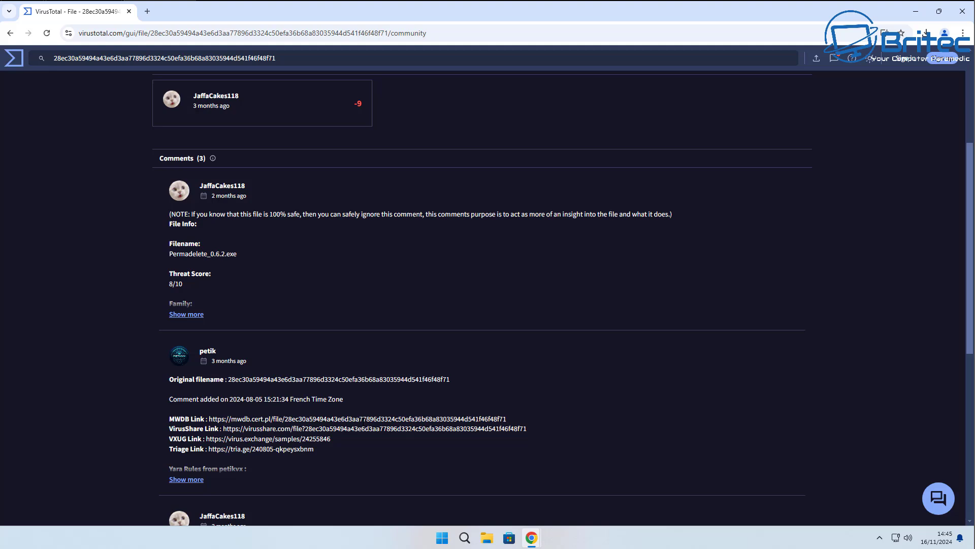
pyautogui.scroll(-3, 363, 428)
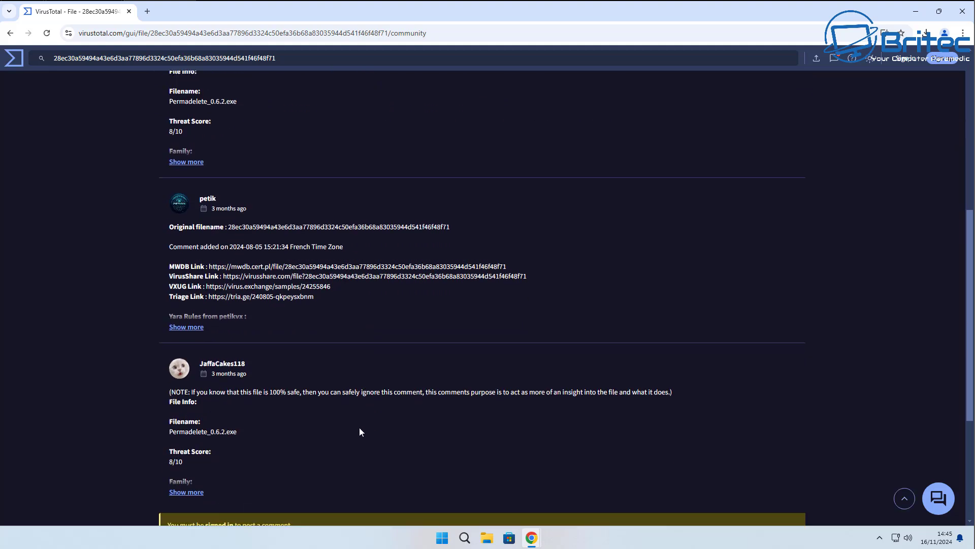
pyautogui.scroll(-3, 359, 432)
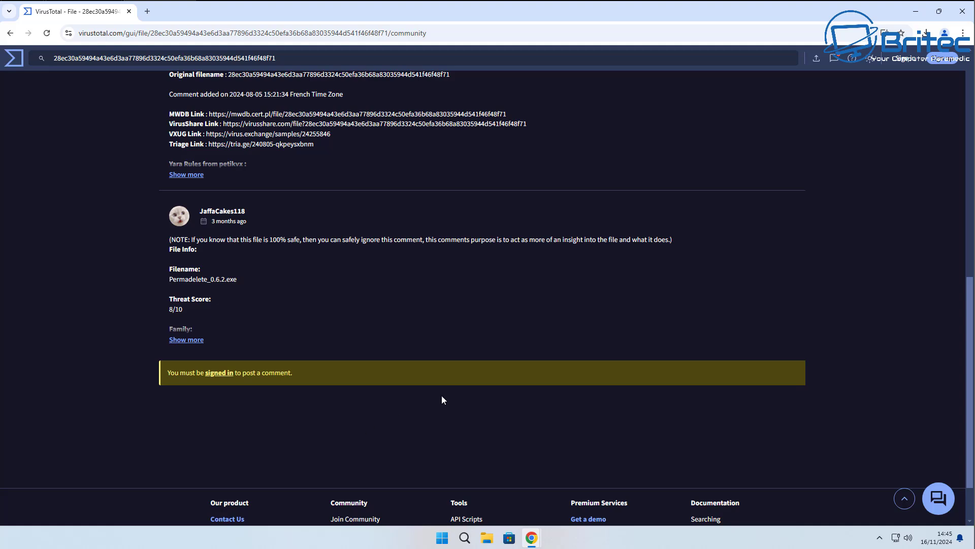
# - Close the Chrome window to return to the Windows desktop
pyautogui.click(968, 17)
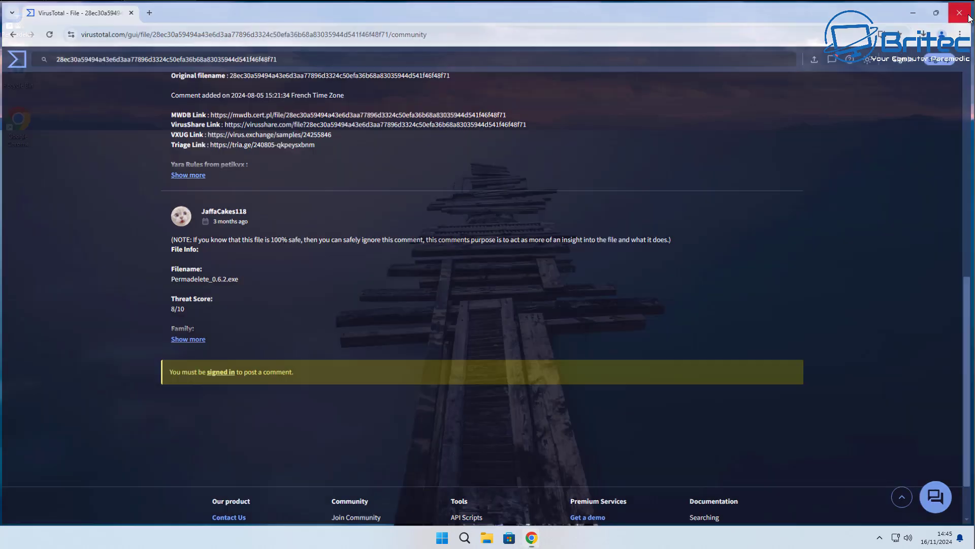